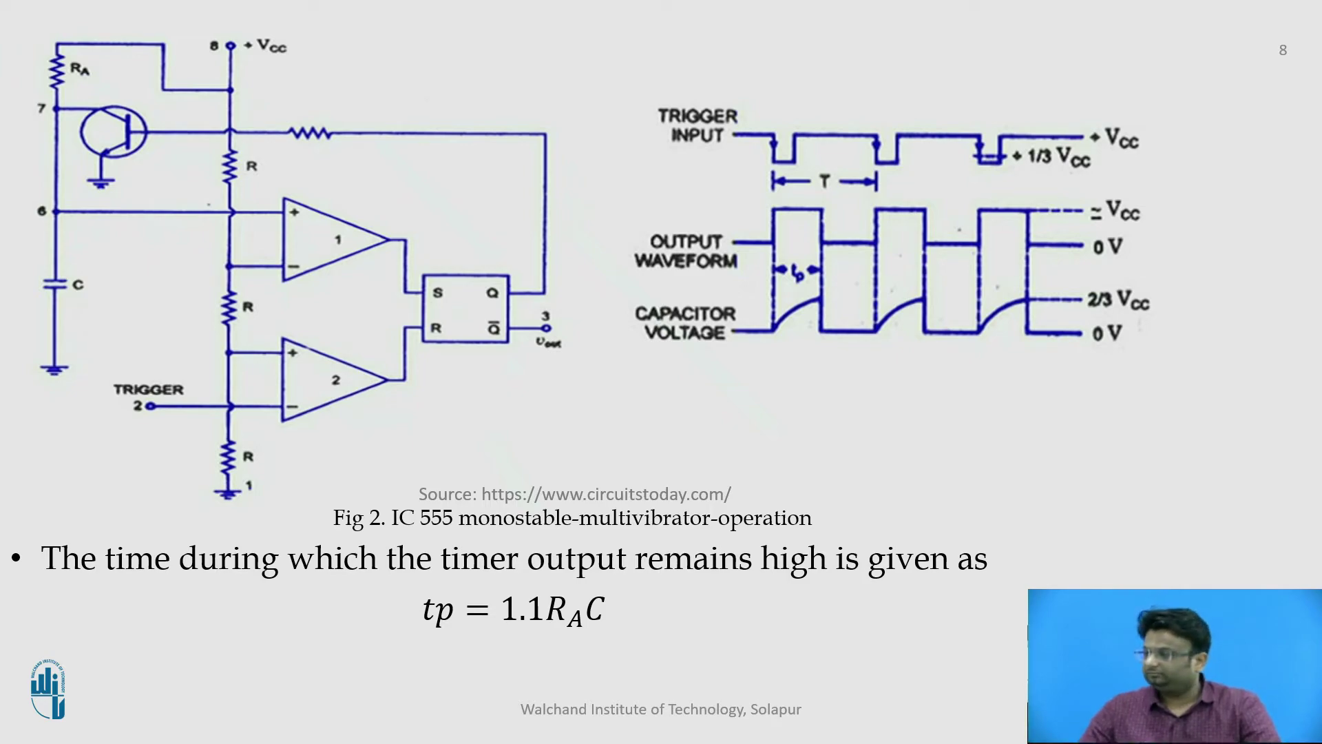
- Leave the 555 monostable PowerPoint slide for the empty LTspice Draft4.asc schematic
key("alt+Tab")
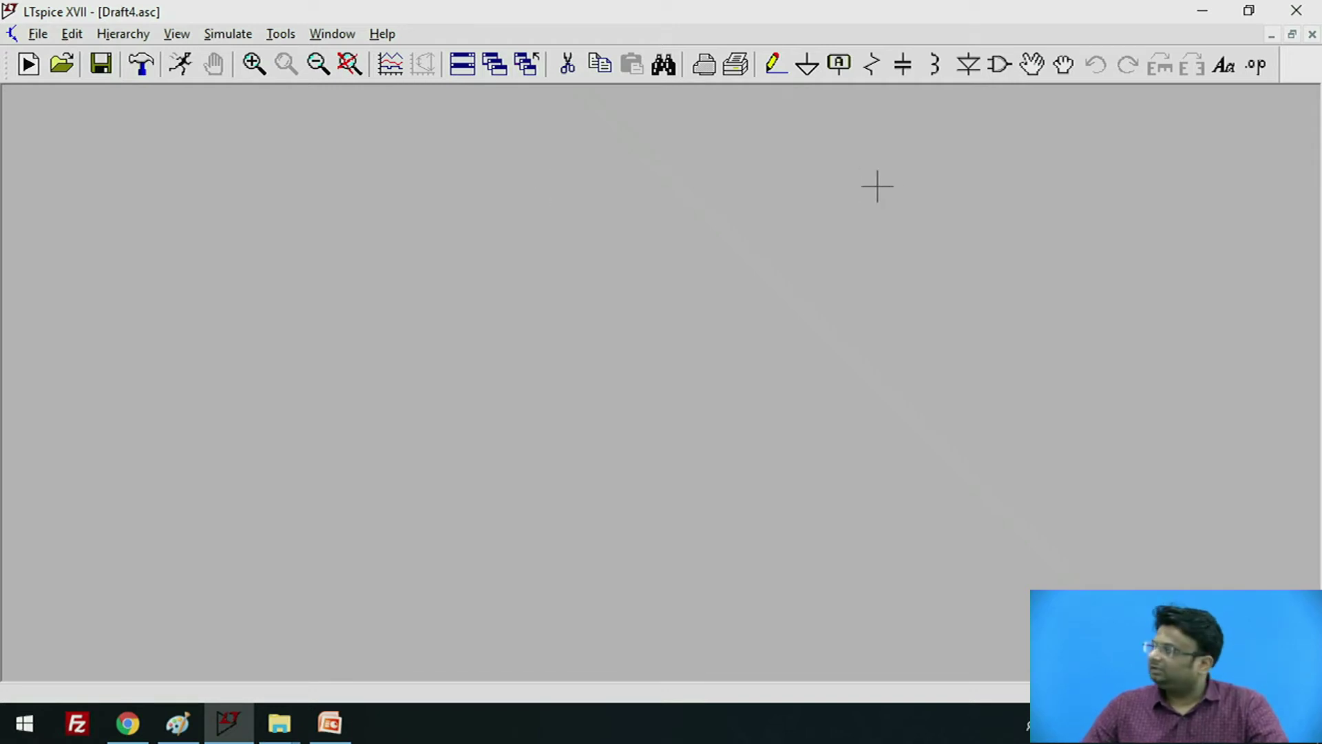
- Search the component library for ne555 and place the NE555 timer U1
left_click(998, 65)
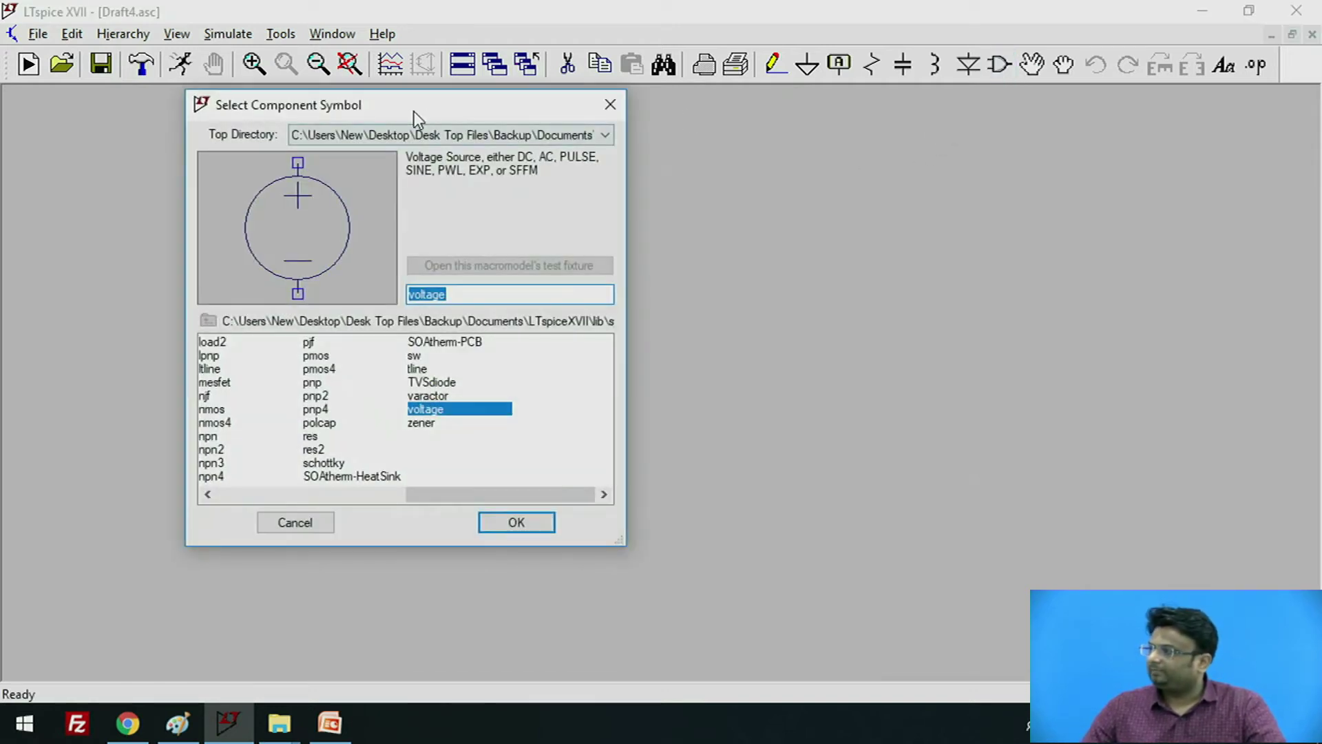
left_click_drag(415, 108, 518, 114)
left_click_drag(575, 501, 328, 488)
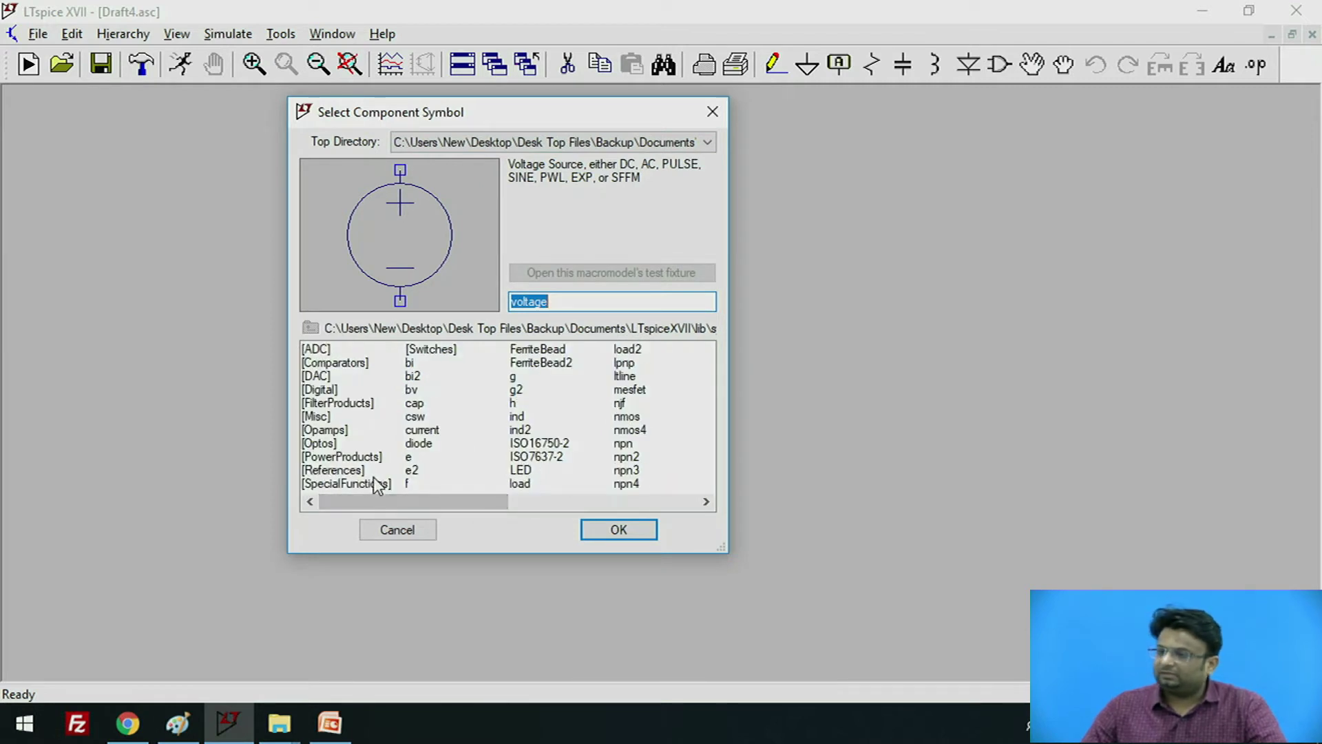
key("BackSpace")
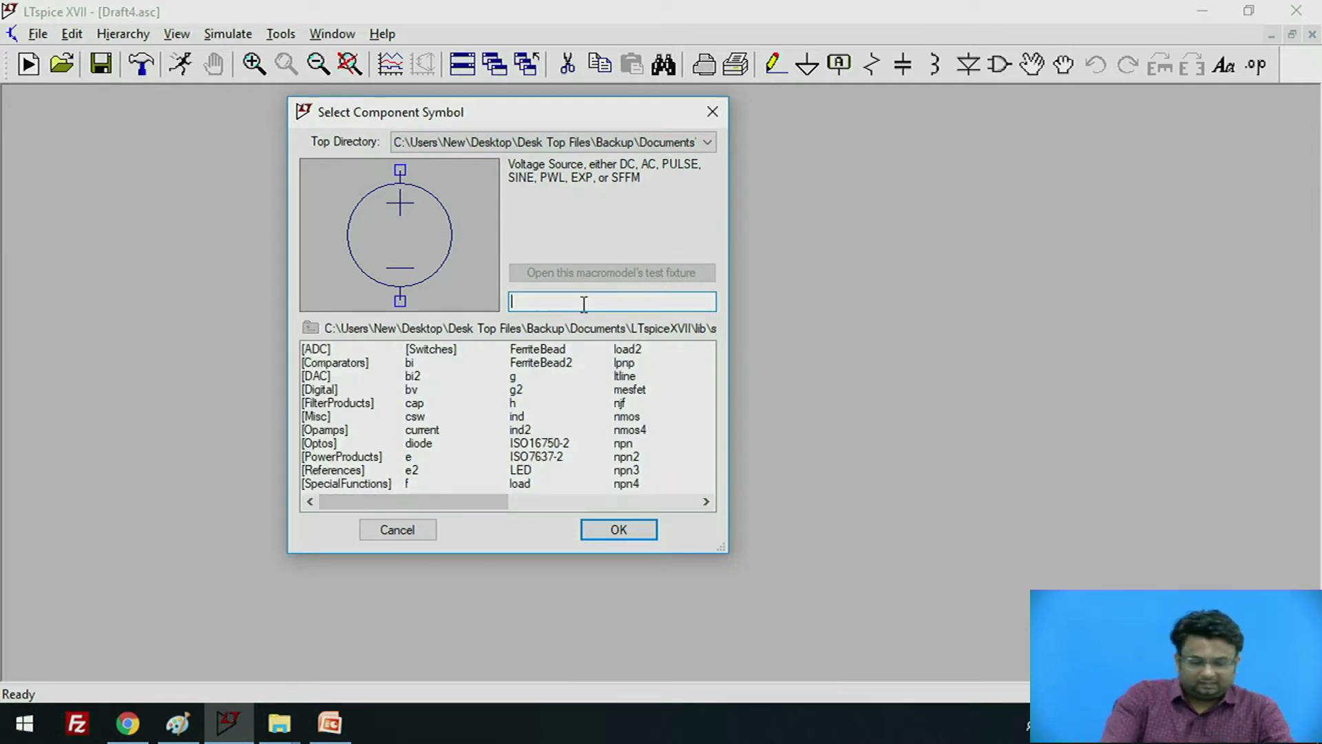
type("ne555")
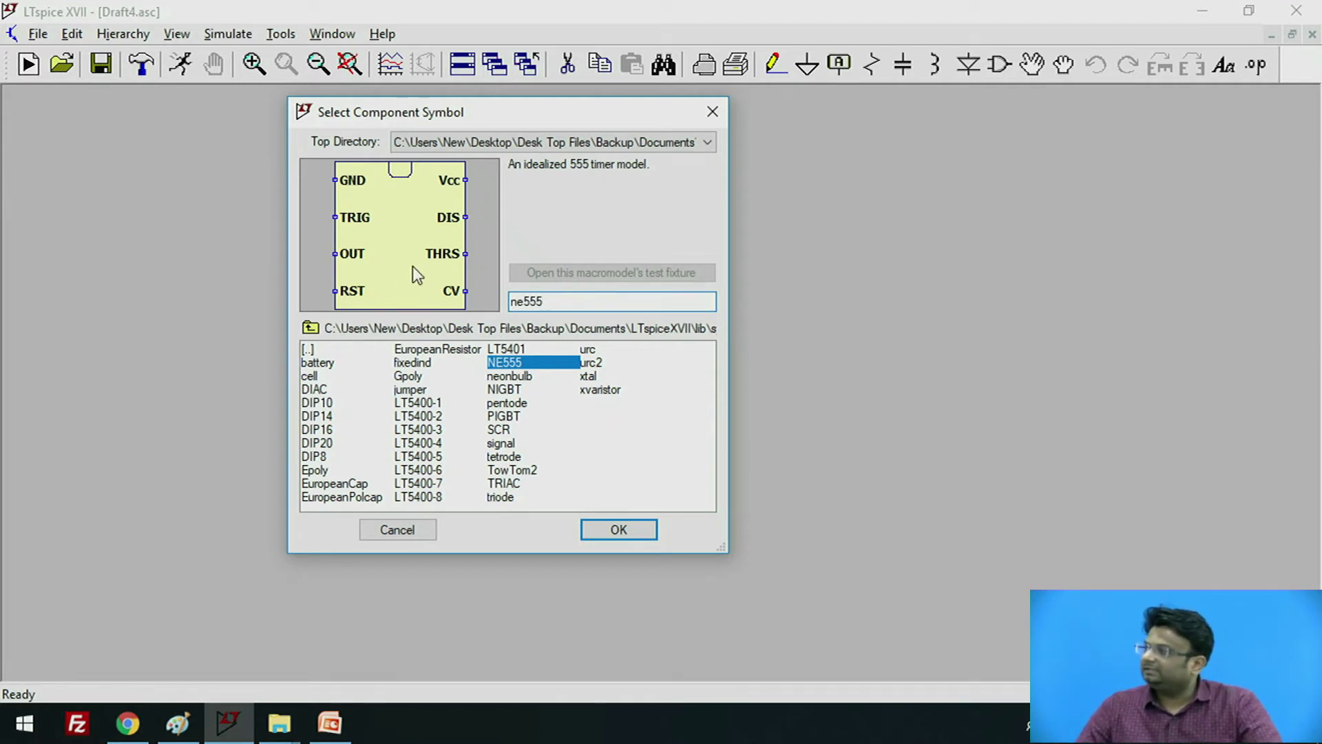
left_click(609, 531)
left_click(589, 386)
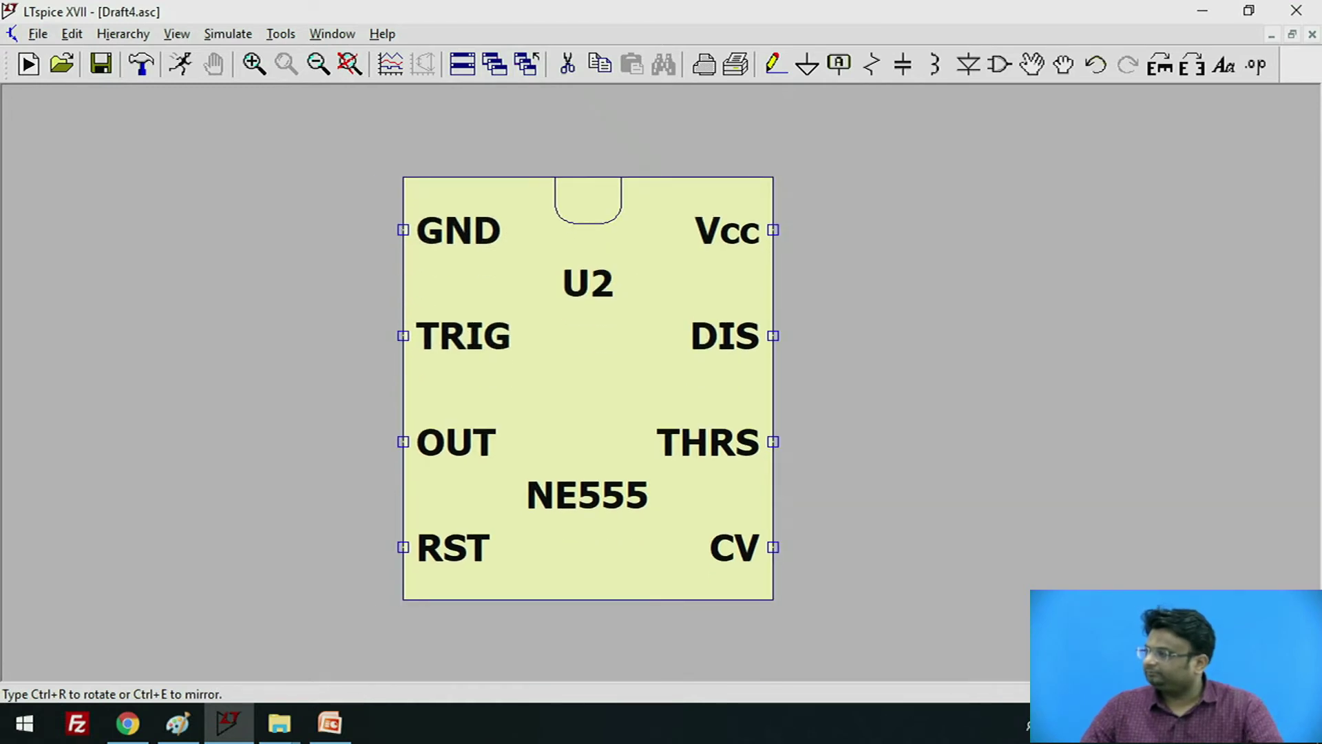
scroll(604, 401, "down", 3)
key("Escape")
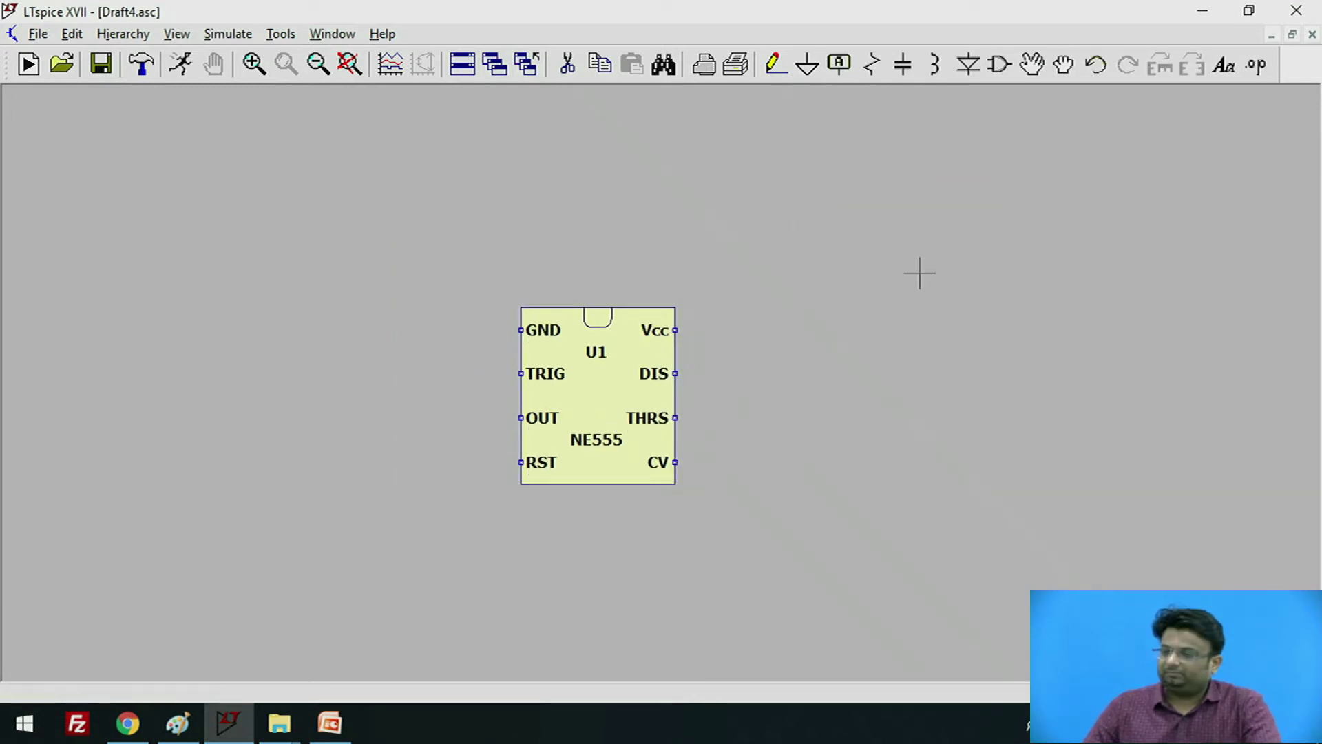
- Place a voltage source V1 above and to the right of the timer
left_click(1000, 67)
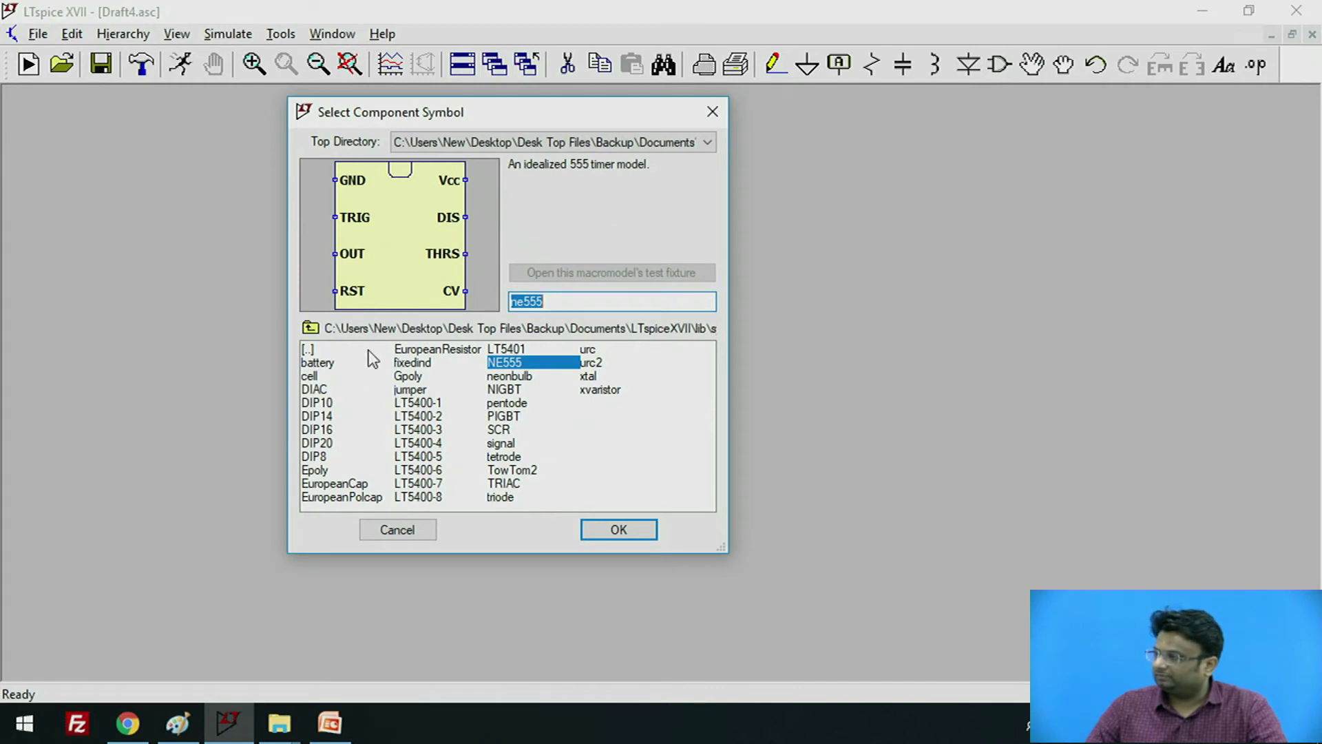
double_click(308, 349)
scroll(555, 462, "down", 4)
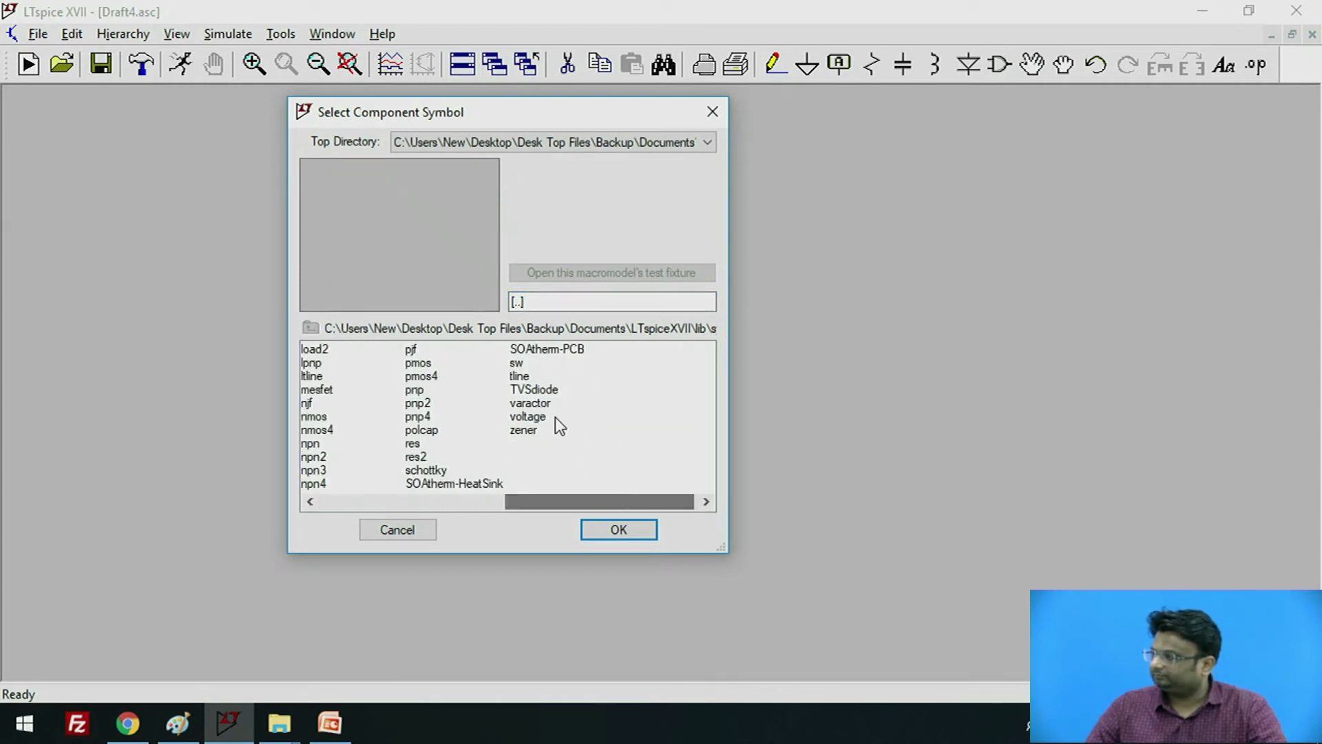
left_click(529, 417)
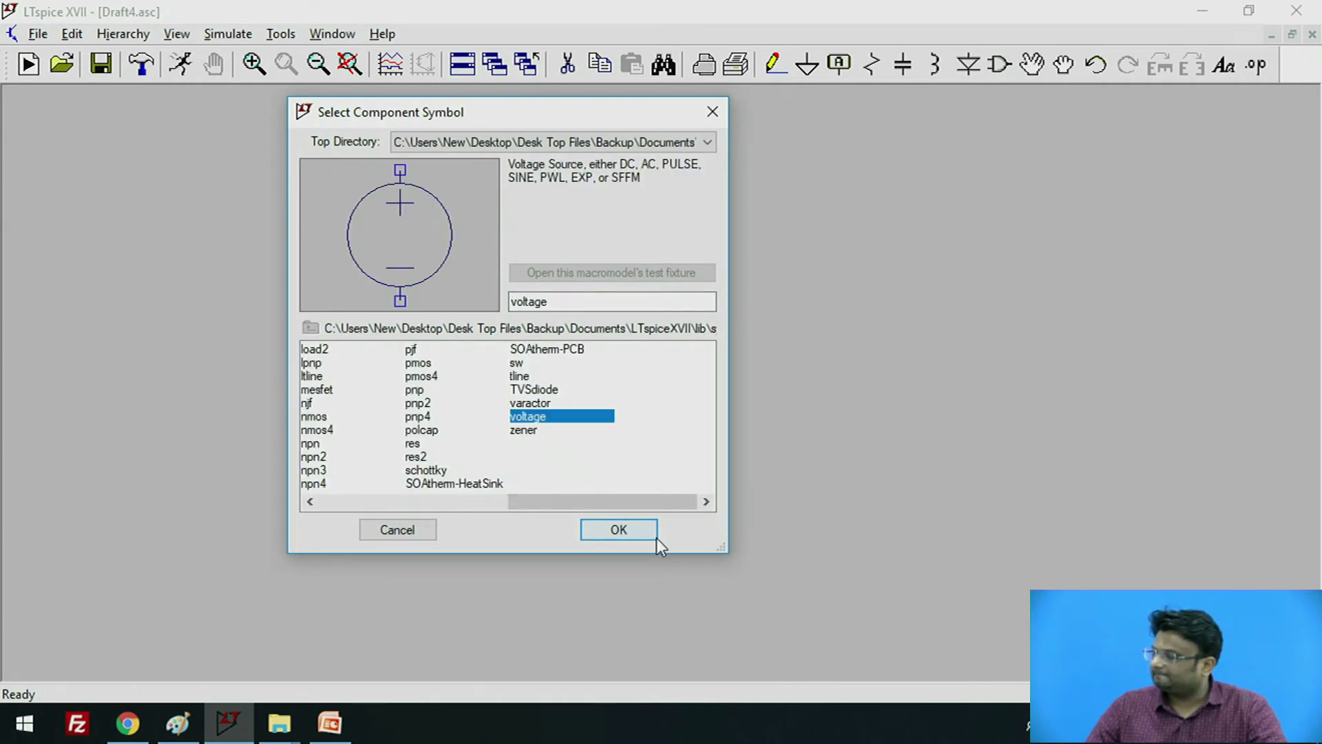
left_click(656, 539)
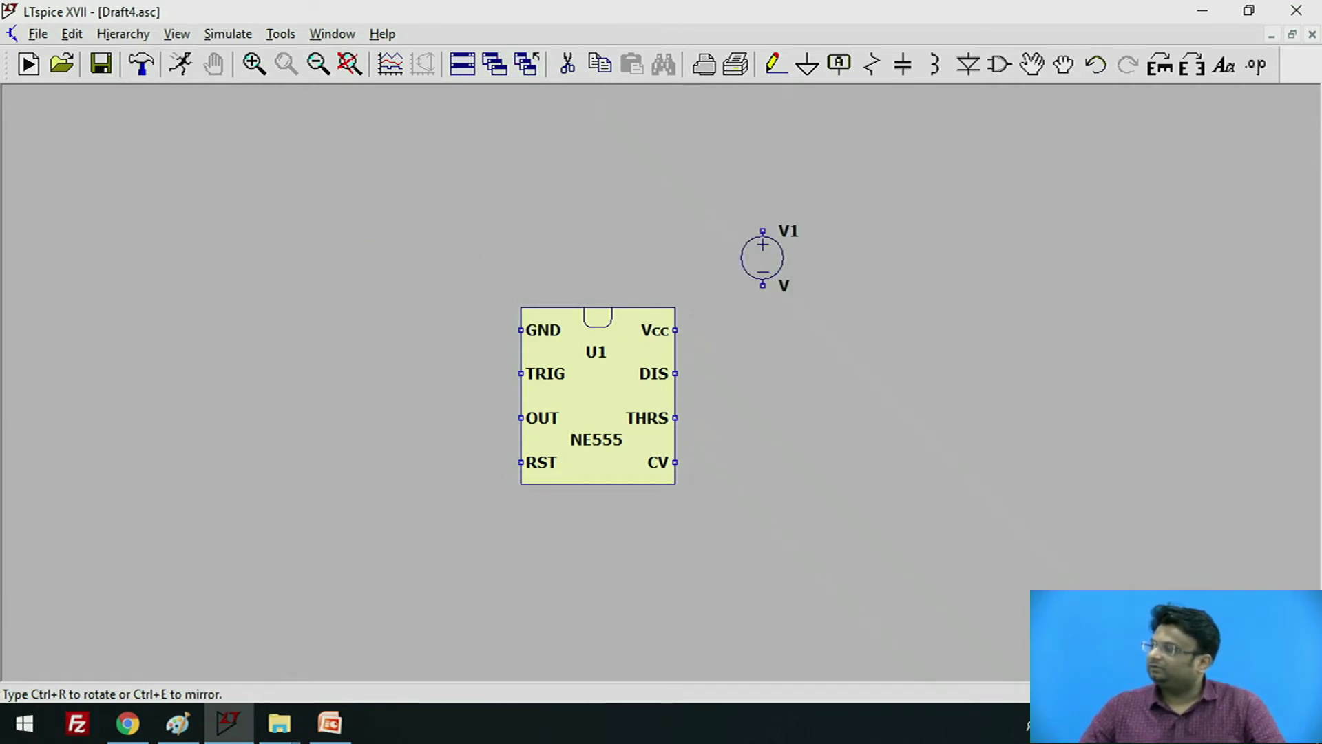
left_click(774, 181)
- Ground V1's negative terminal
key("Escape")
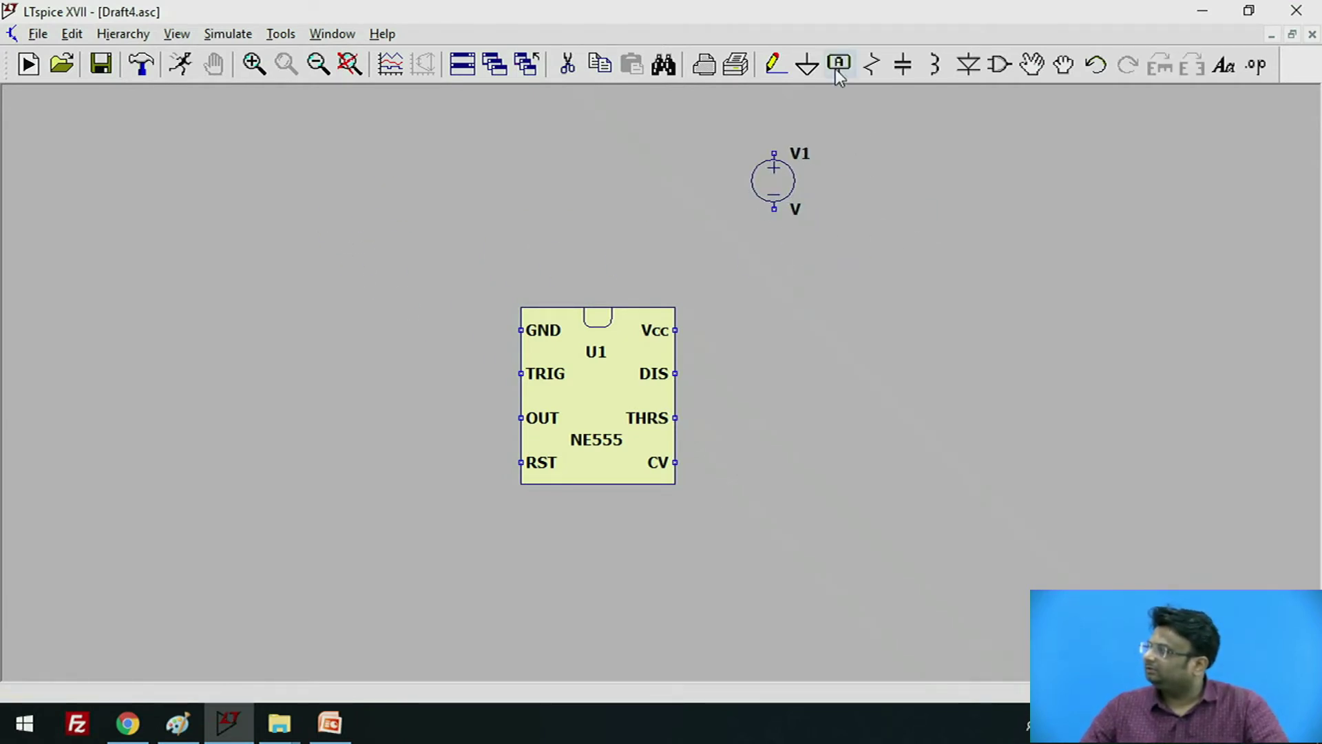
left_click(807, 65)
left_click(774, 208)
key("Escape")
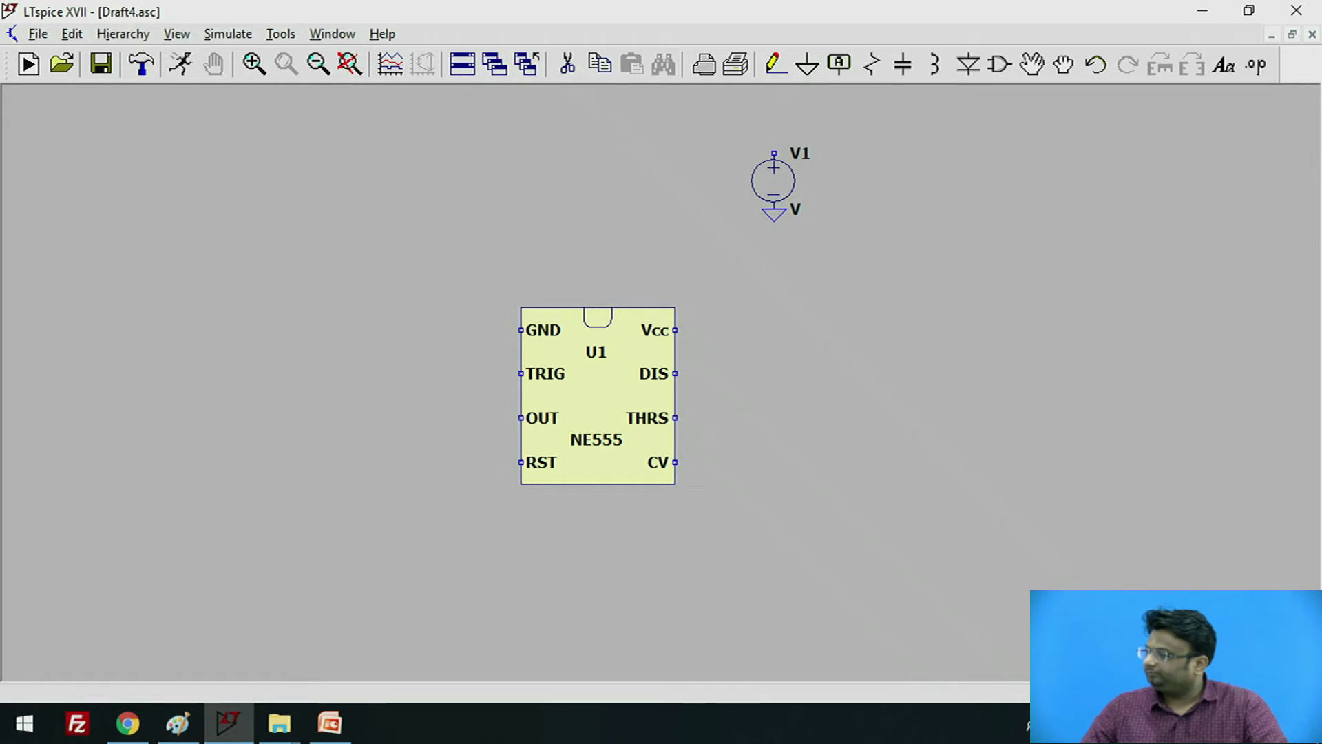
- Attach an Output-type net label named VCC to V1's positive terminal
left_click(848, 72)
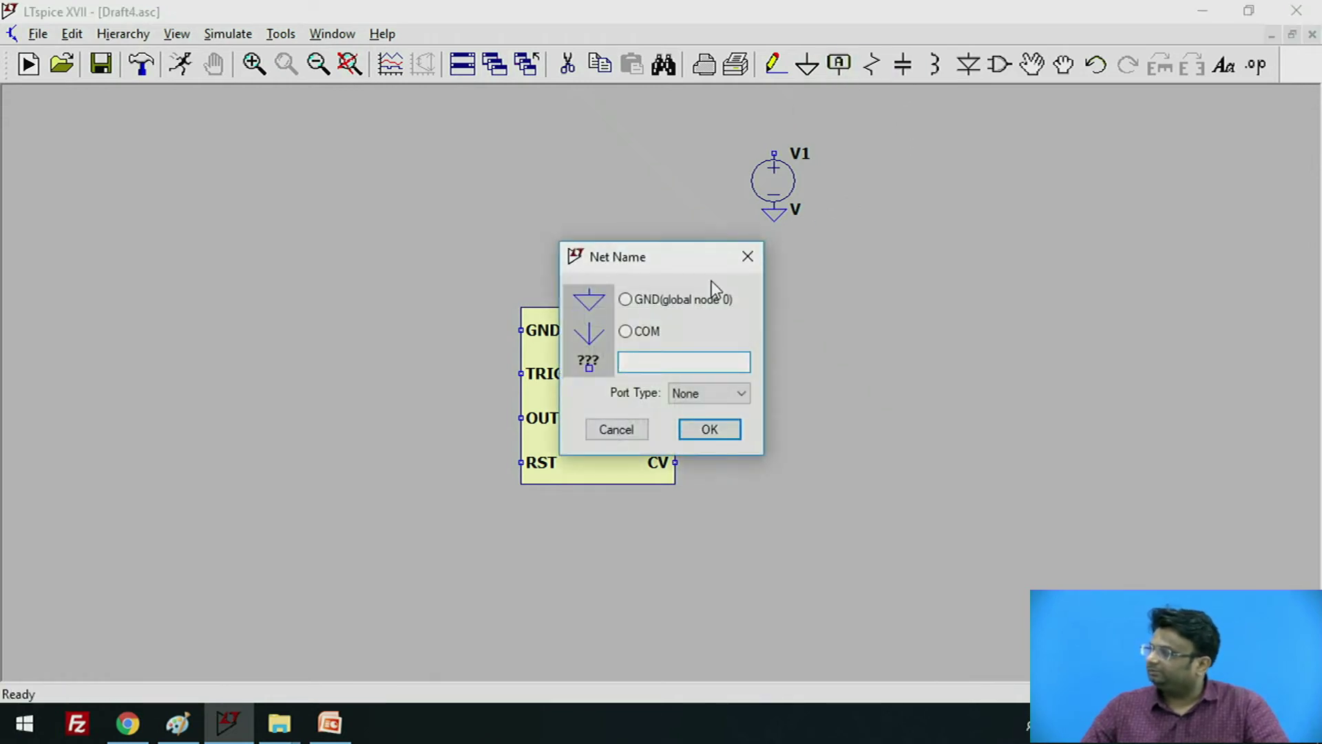
left_click(697, 403)
left_click(704, 435)
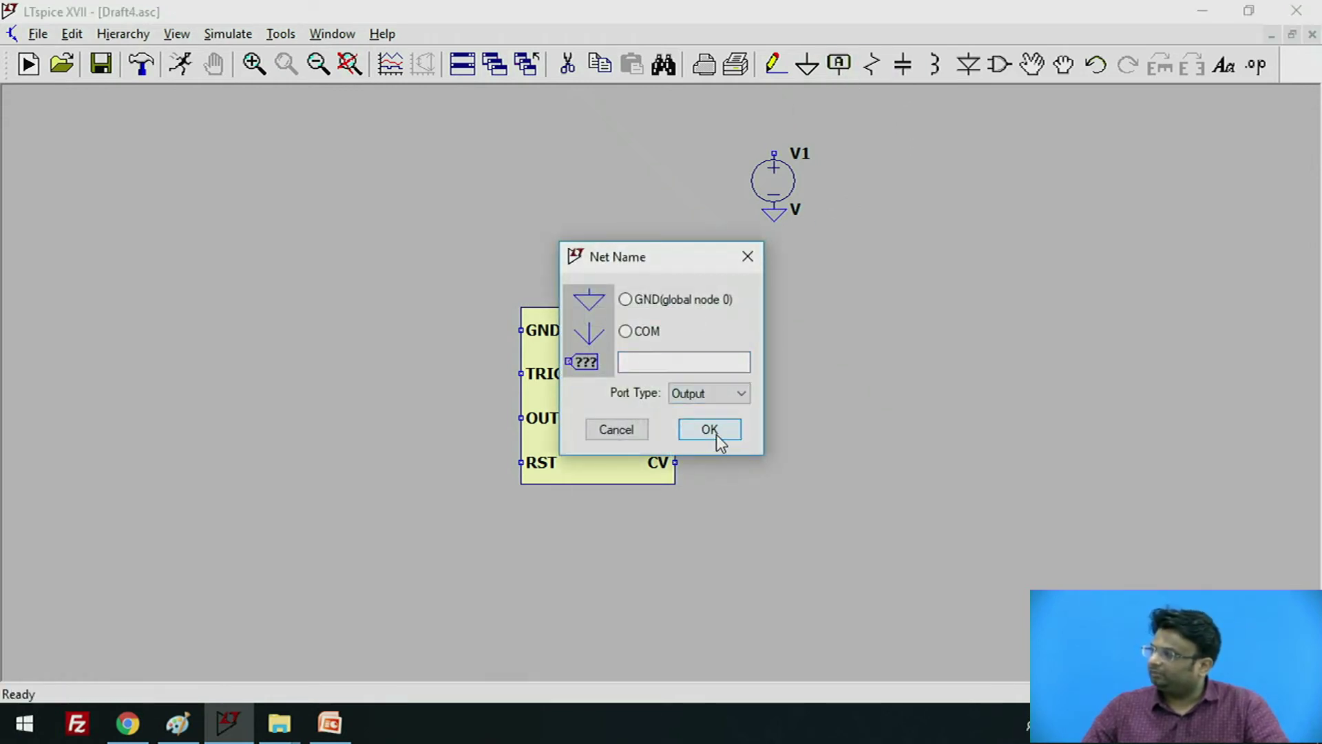
left_click(718, 438)
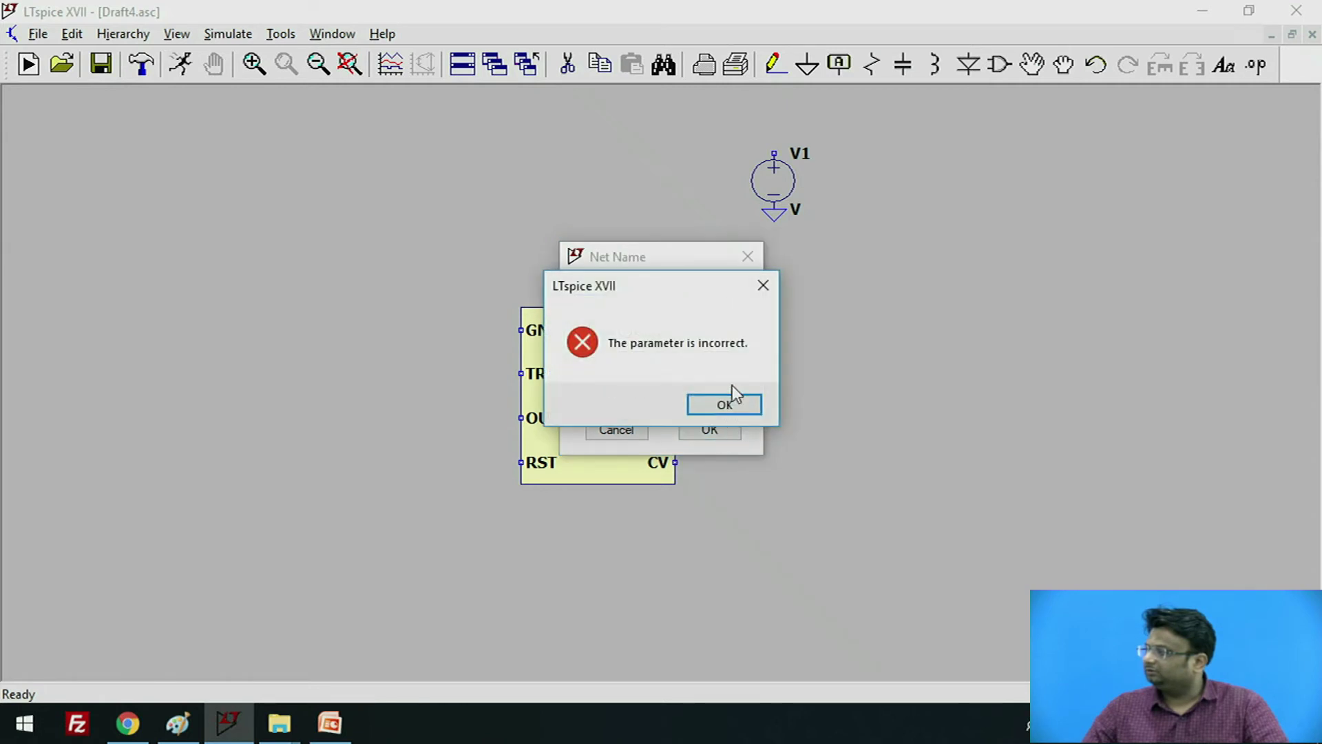
left_click(763, 286)
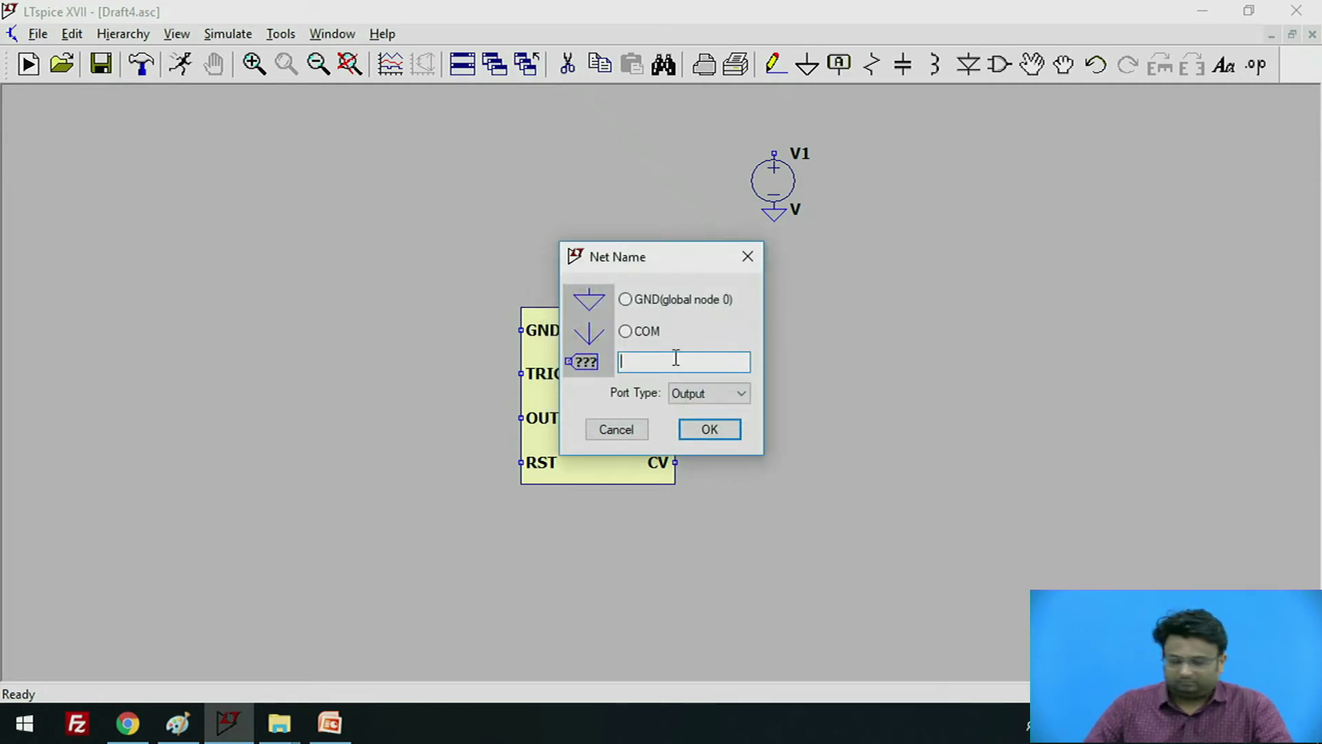
type("VCC")
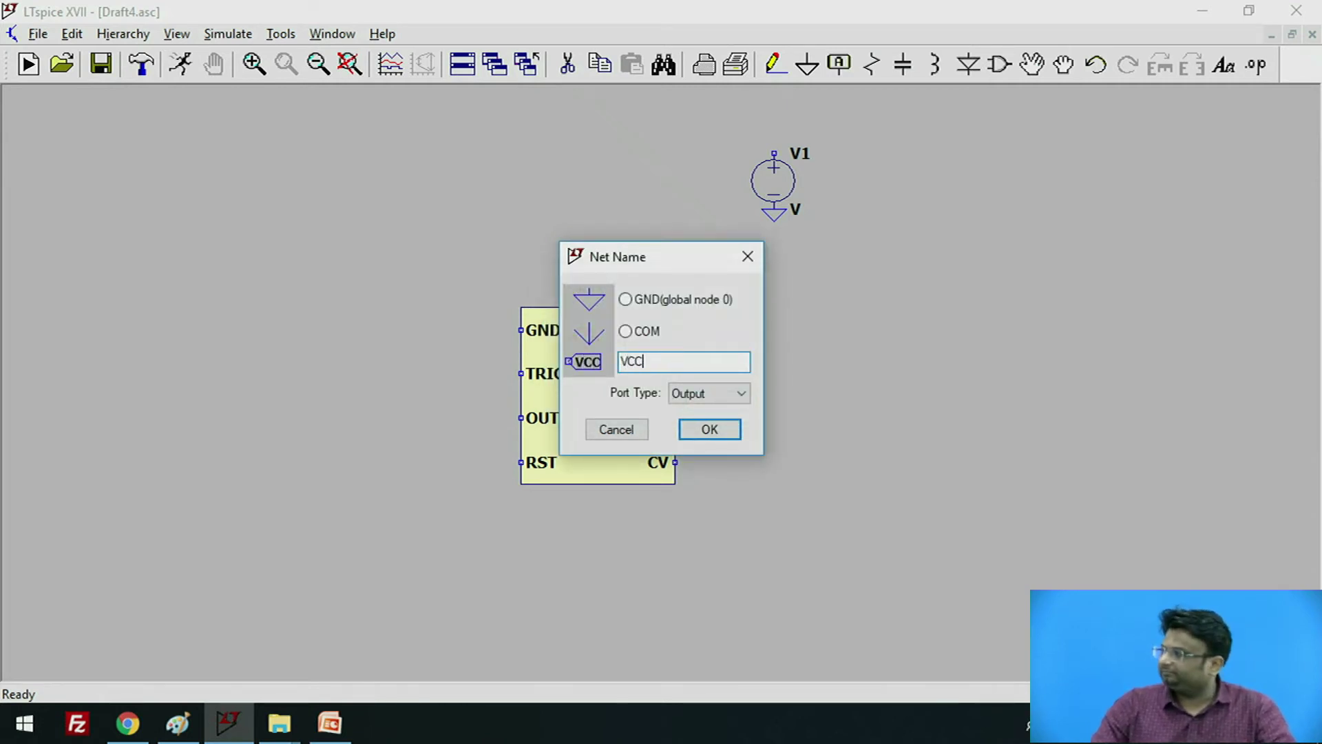
key("Return")
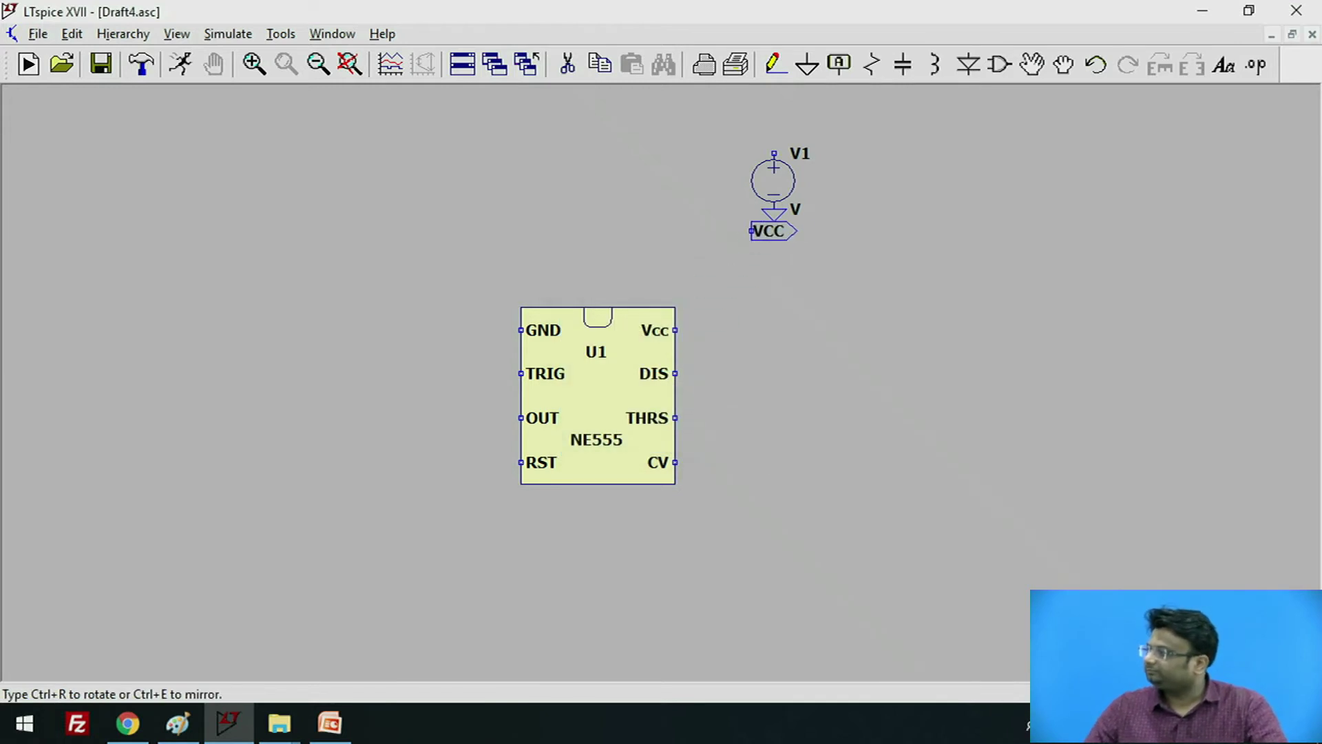
left_click(774, 148)
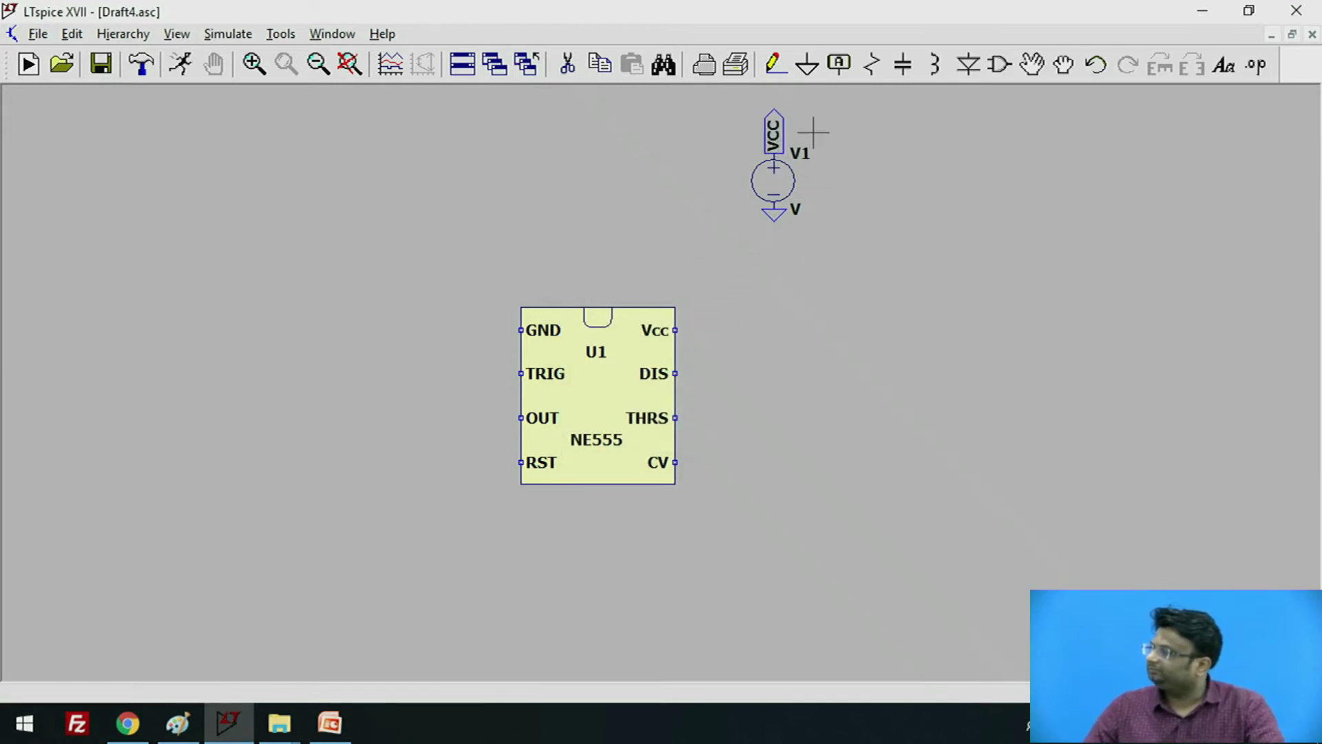
- Copy the VCC label onto the NE555's RST pin and, rotated, its Vcc pin
left_click(839, 63)
key("Escape")
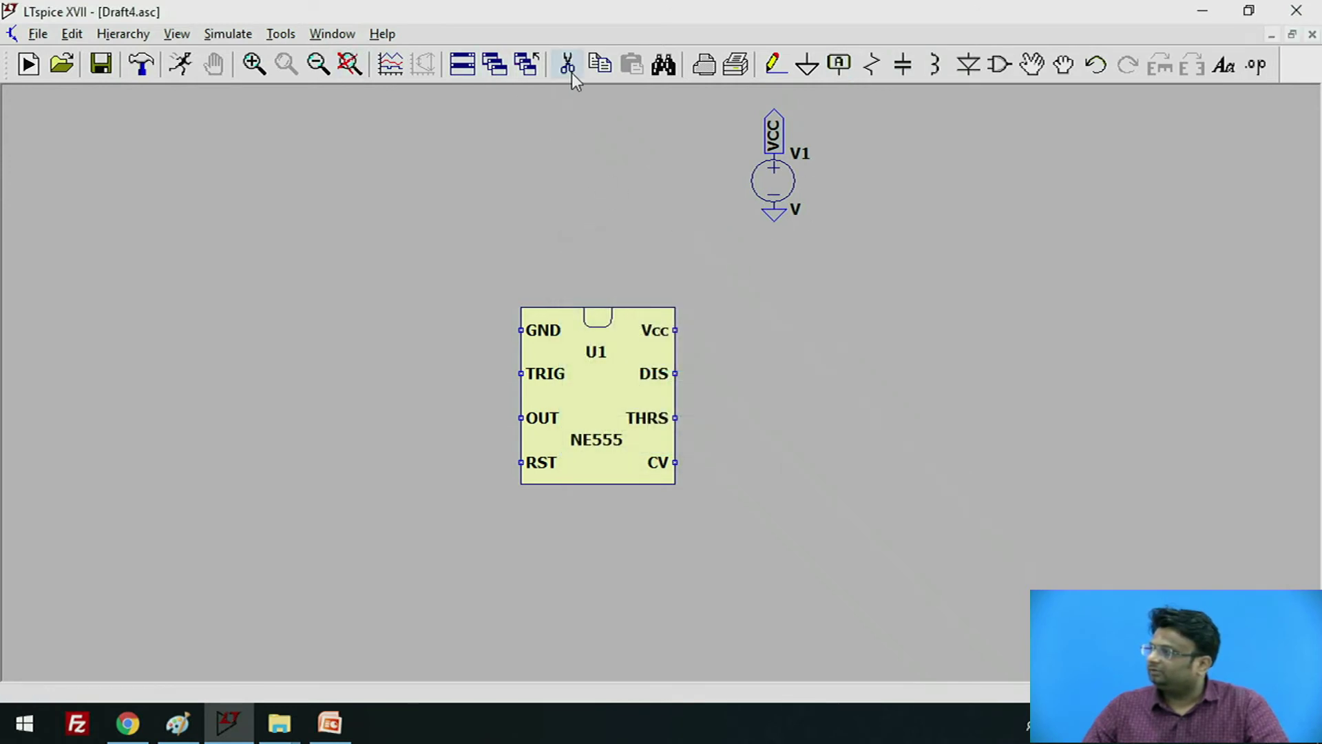
left_click(597, 63)
left_click(774, 133)
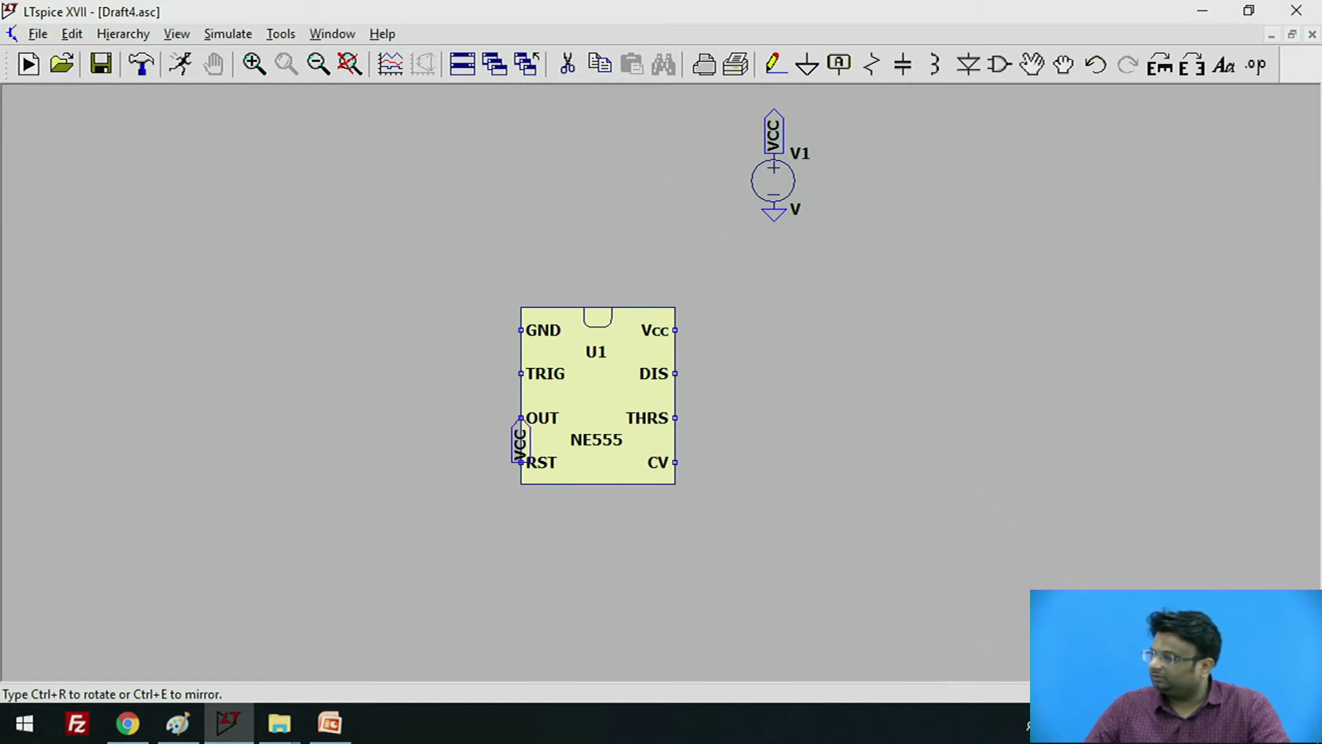
left_click(520, 439)
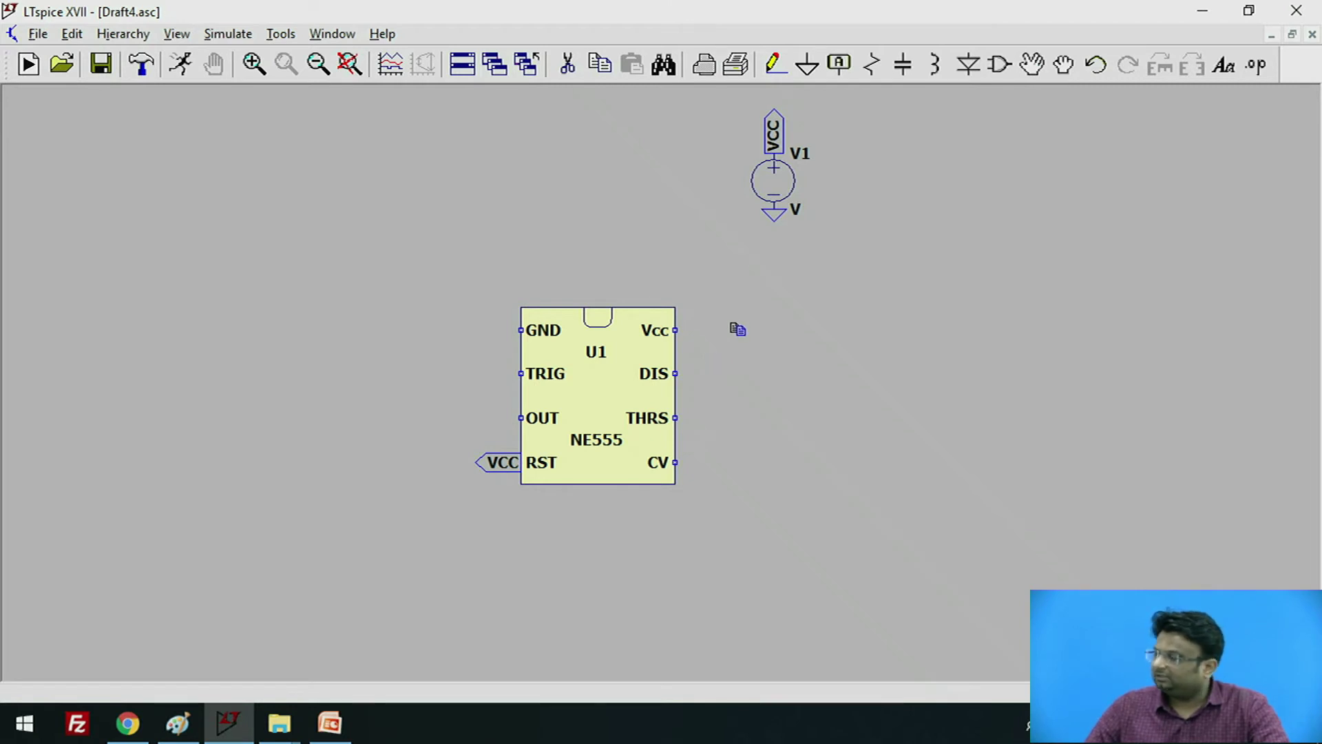
left_click(774, 131)
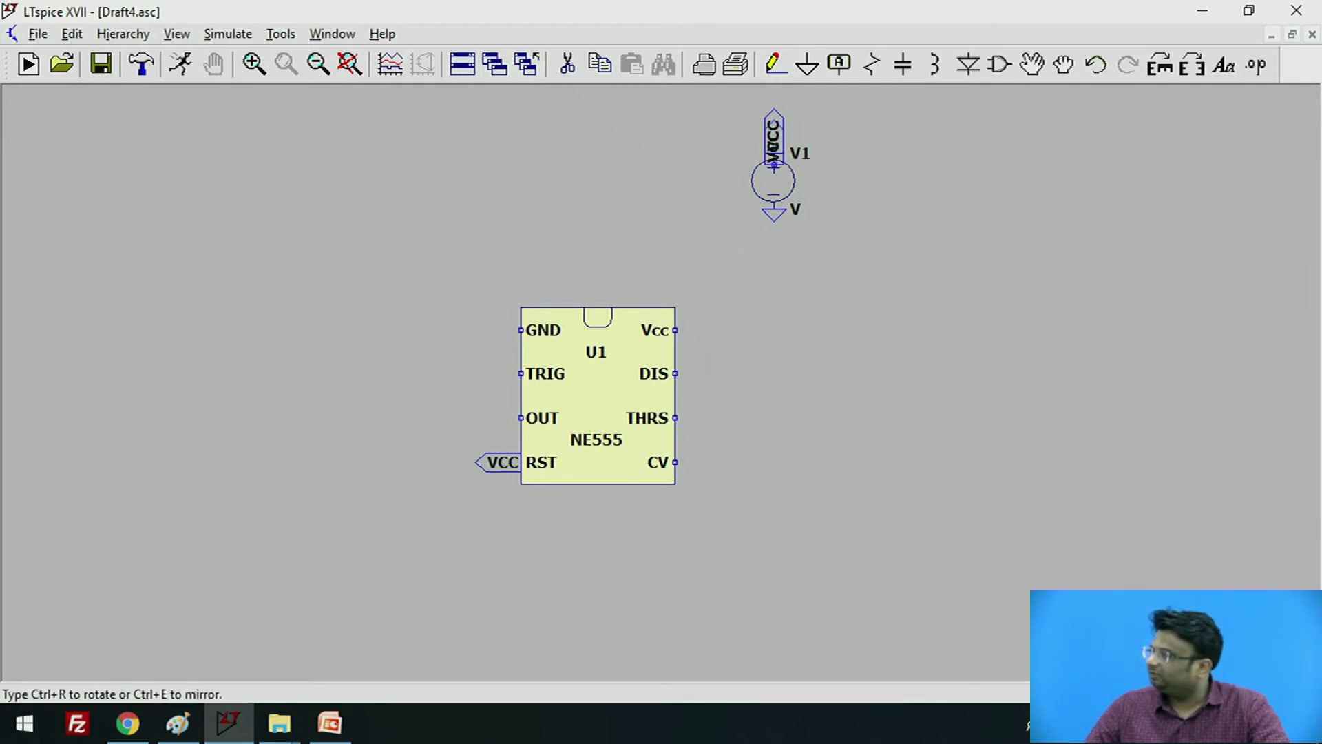
key("ctrl+r")
left_click(701, 335)
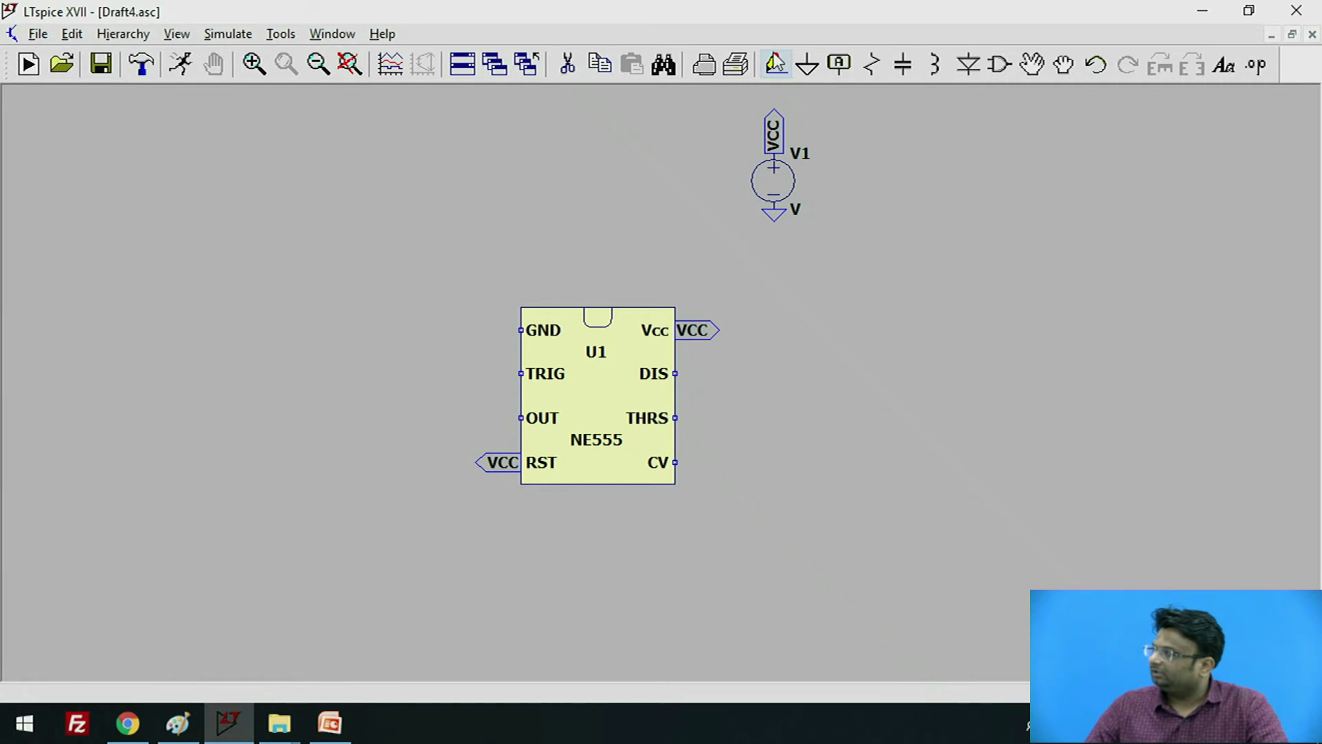
- Ground the NE555's GND pin with a rotated ground symbol
left_click(807, 64)
key("ctrl+r")
left_click(521, 331)
key("Escape")
- Add capacitor C1 of 0.01u wired to the CV pin, with its bottom grounded
left_click(903, 65)
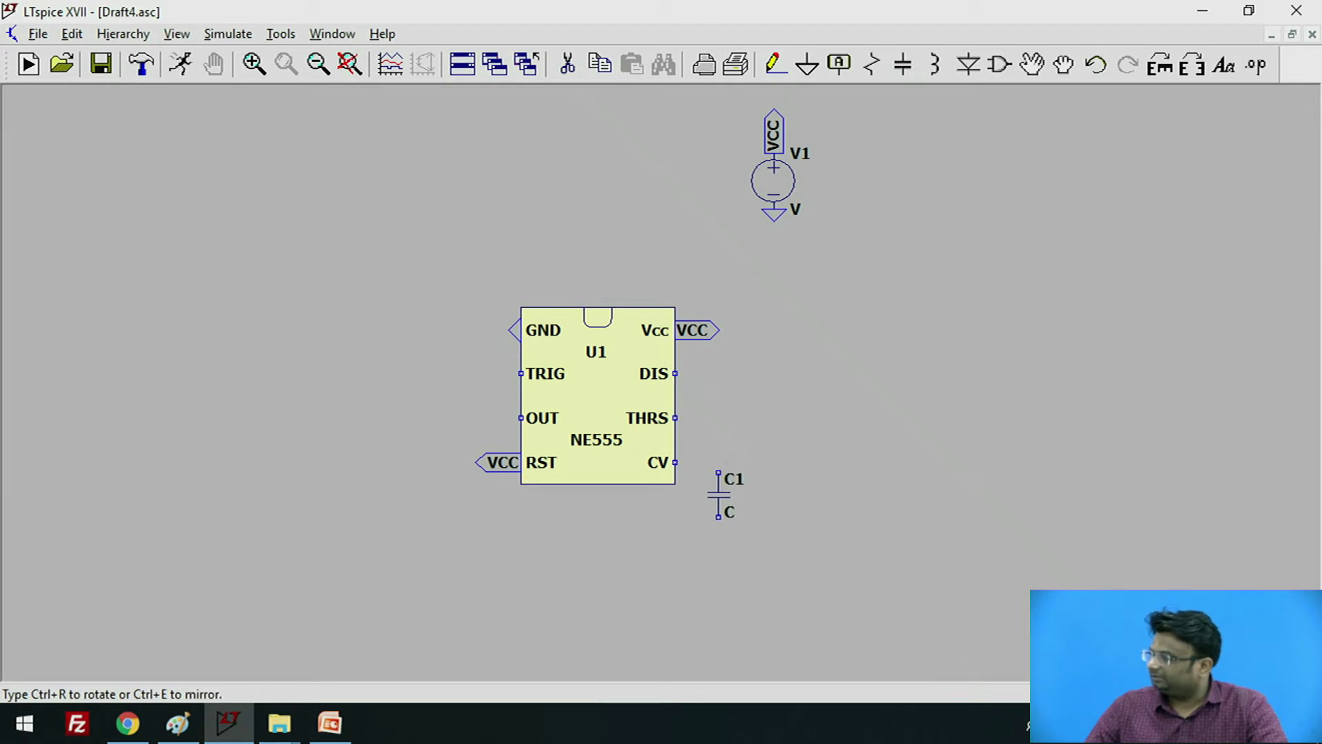
left_click(719, 496)
key("Escape")
left_click(788, 71)
left_click(675, 488)
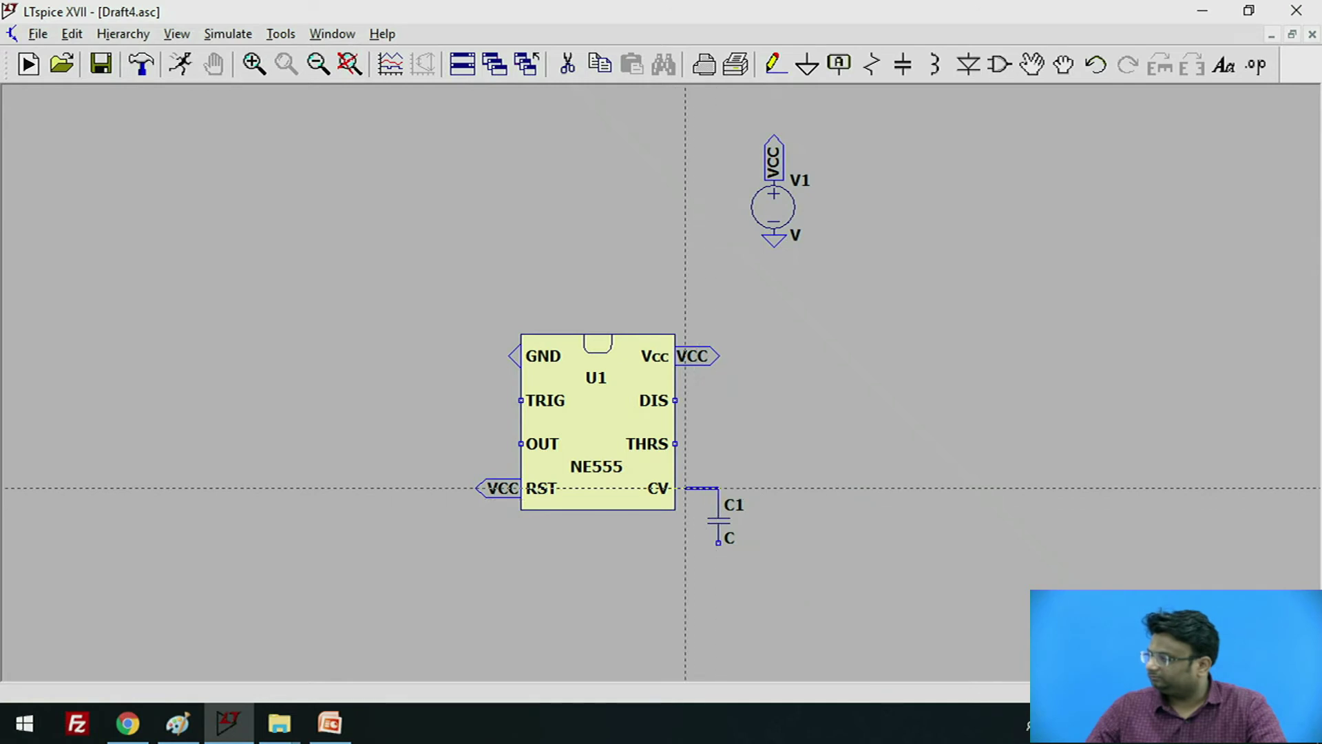
left_click(807, 65)
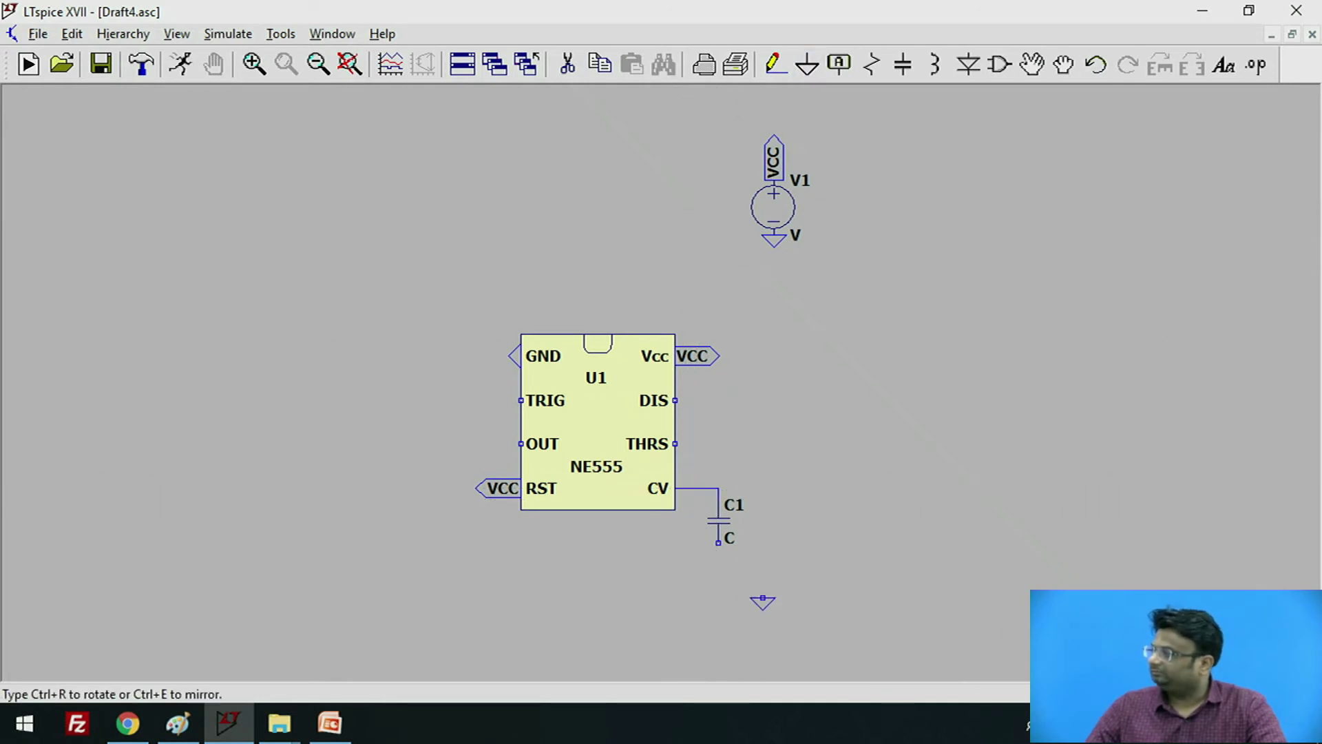
left_click(718, 544)
key("Escape")
right_click(729, 529)
type("0")
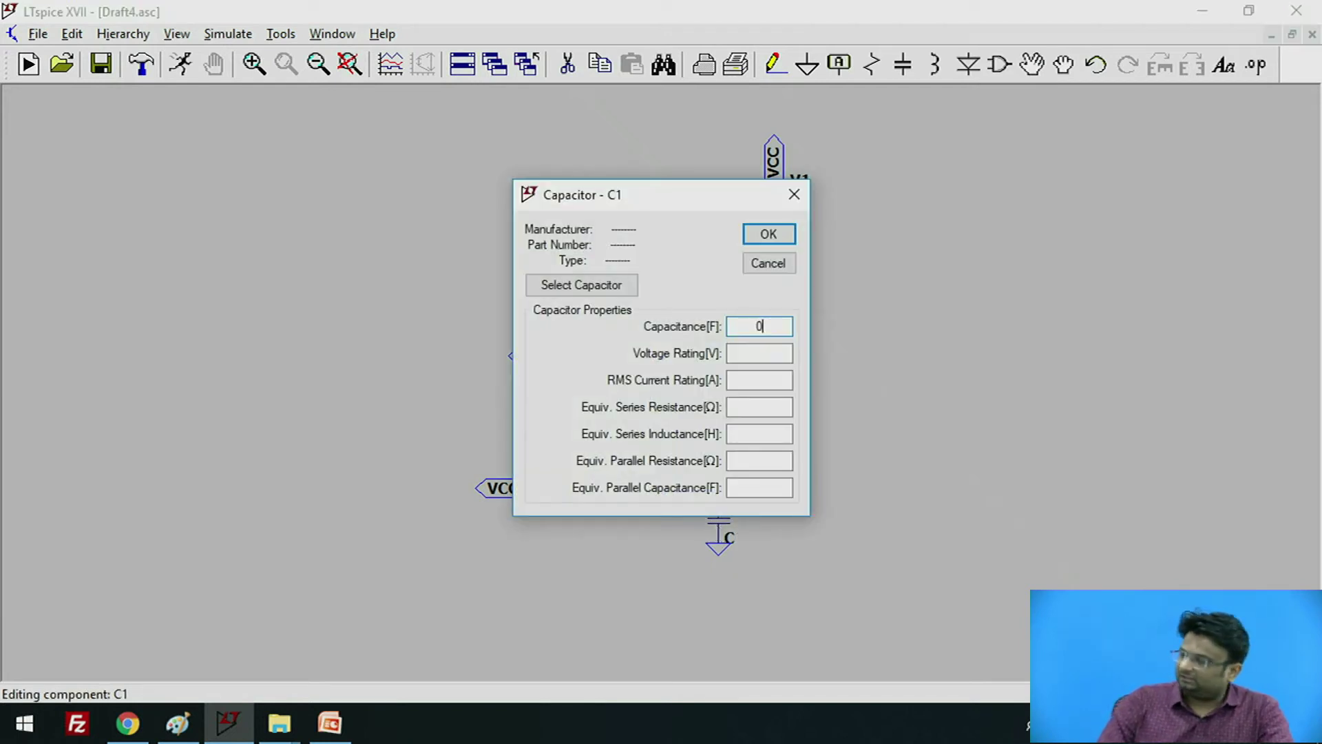
type(".01u")
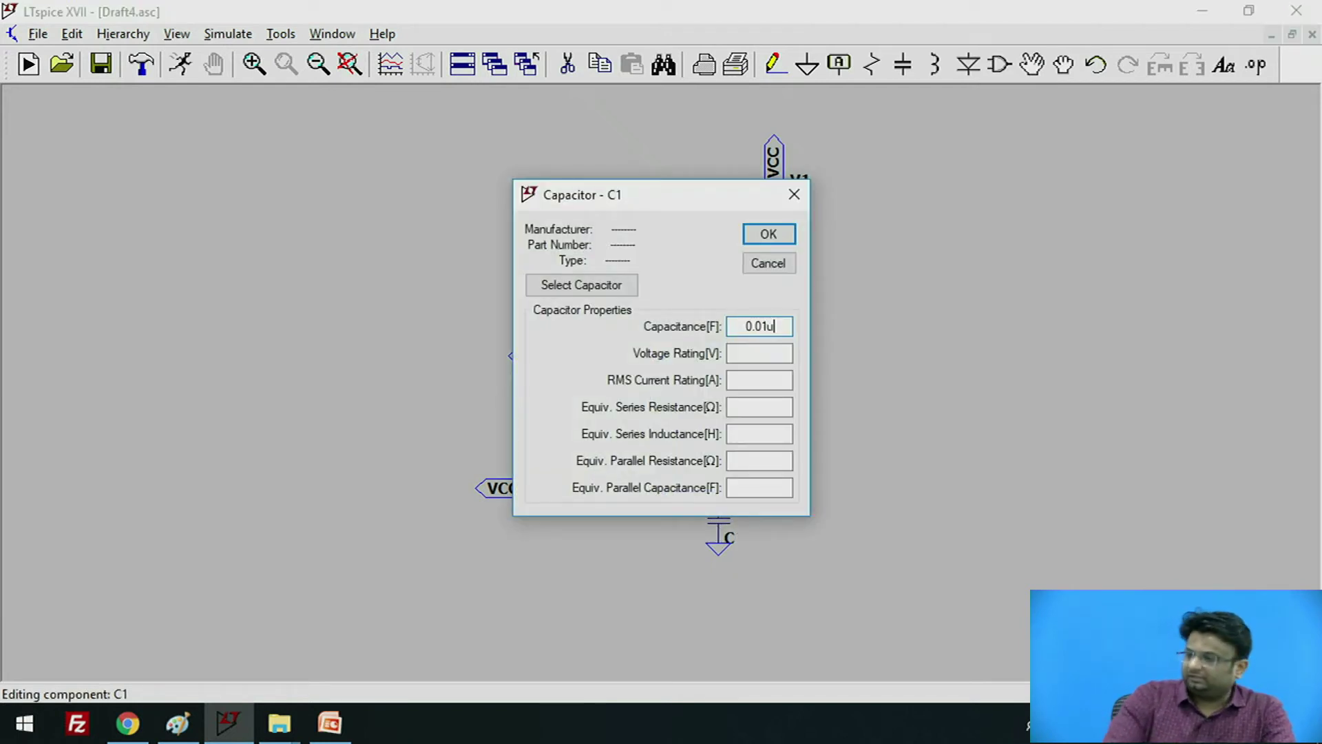
key("Return")
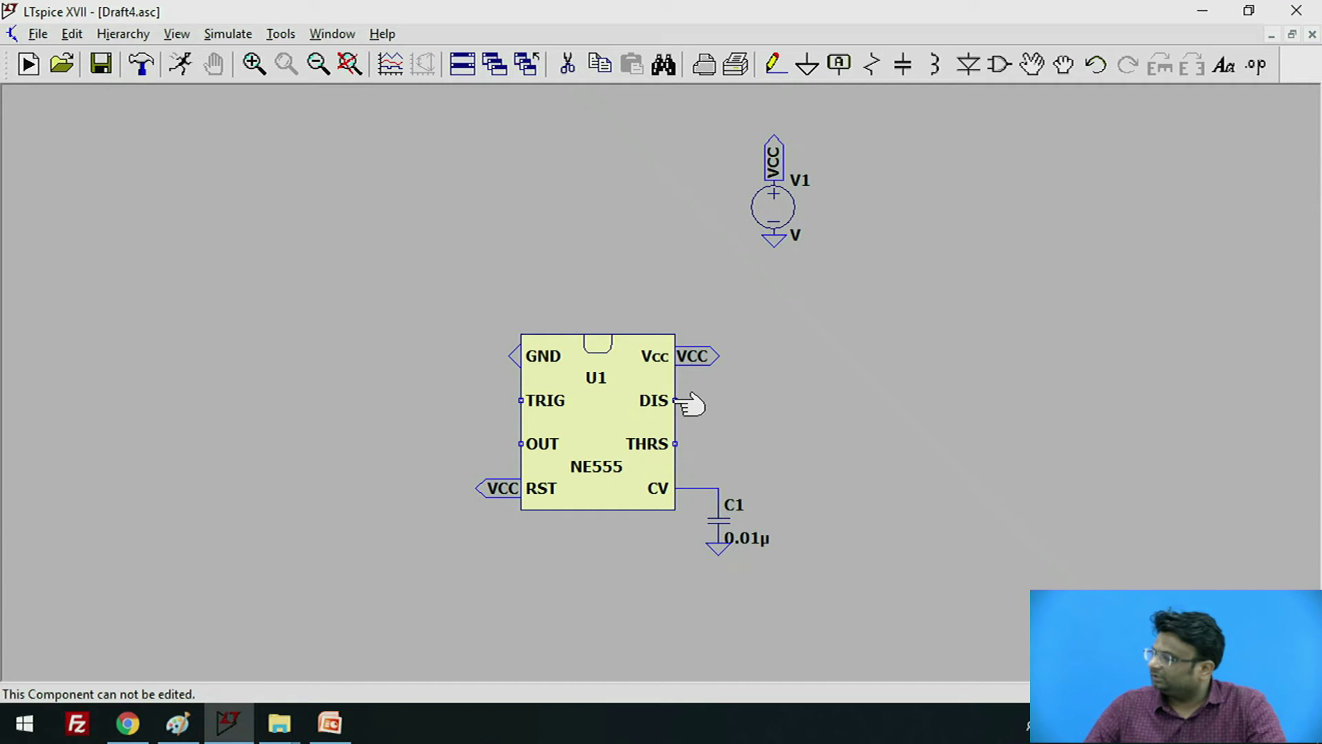
- Join DIS to THRS and run a wire right to a new resistor R1
left_click(777, 64)
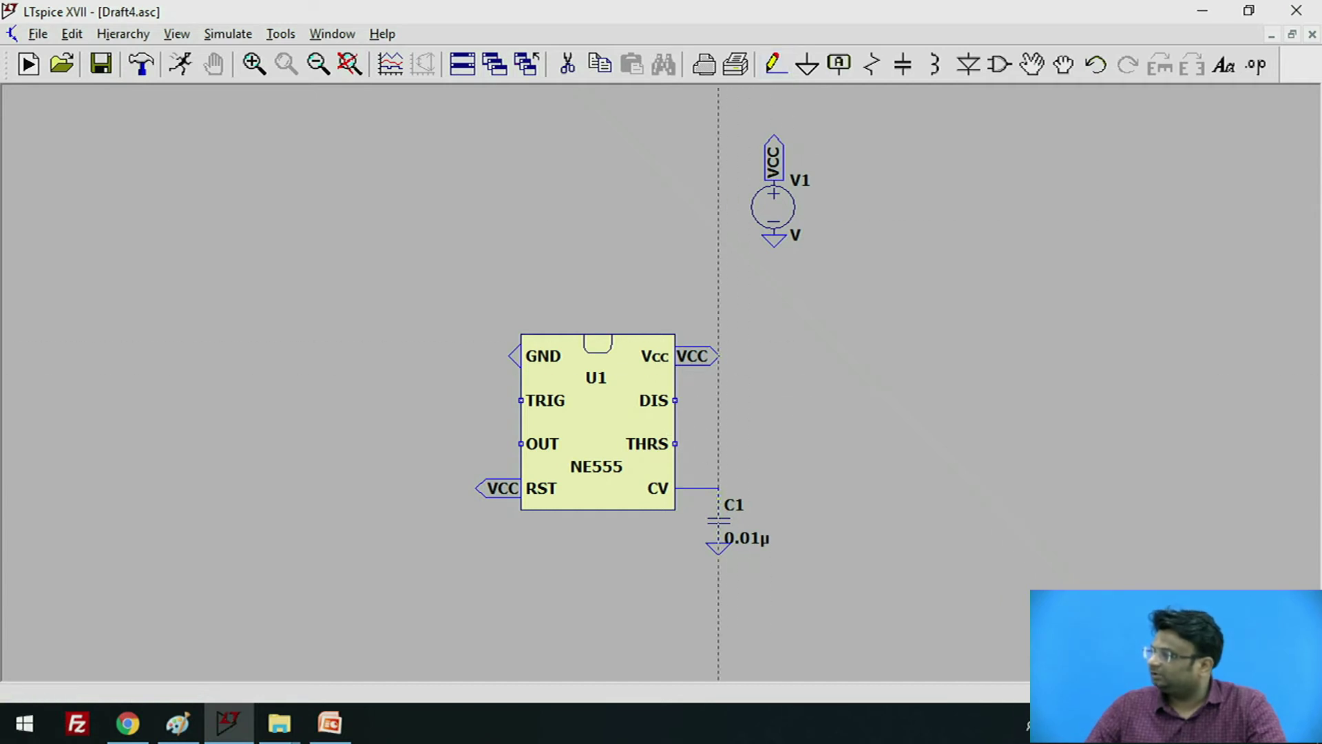
left_click(718, 443)
left_click(675, 444)
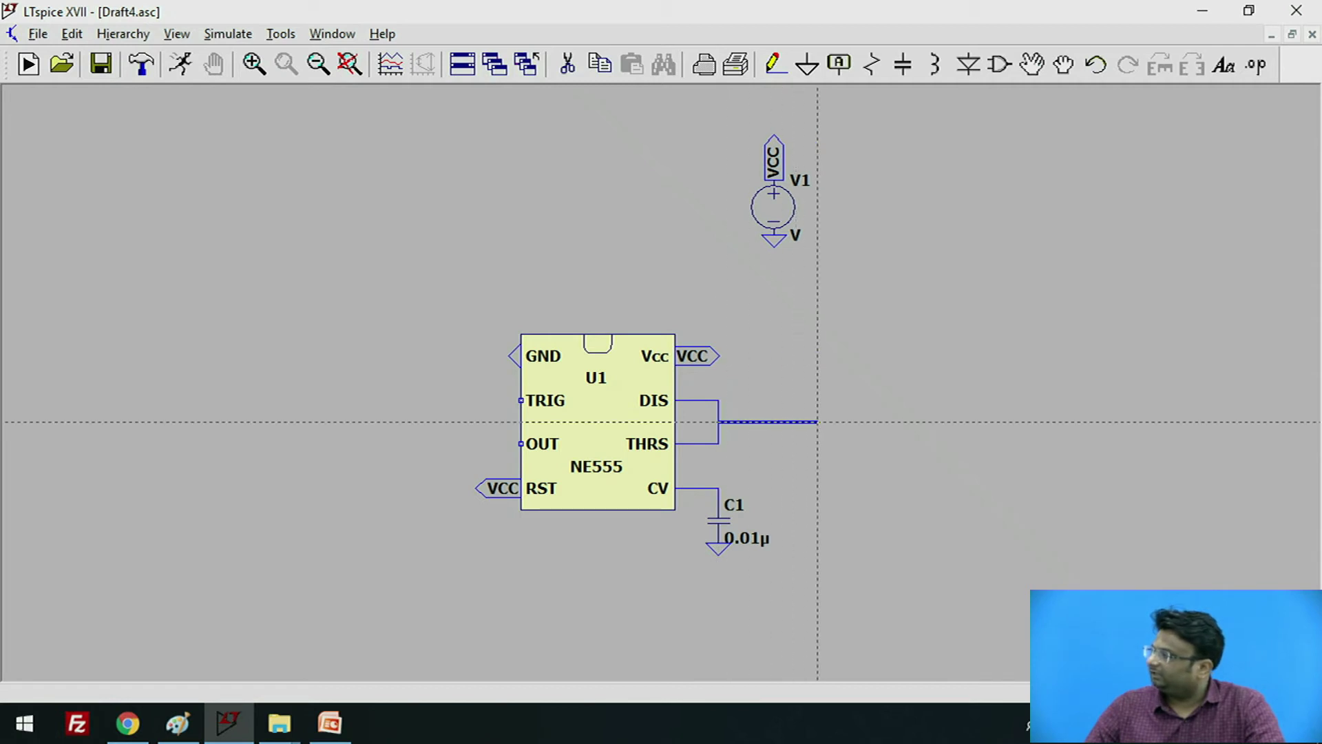
left_click(818, 421)
key("Escape")
key("r")
left_click(818, 372)
key("Escape")
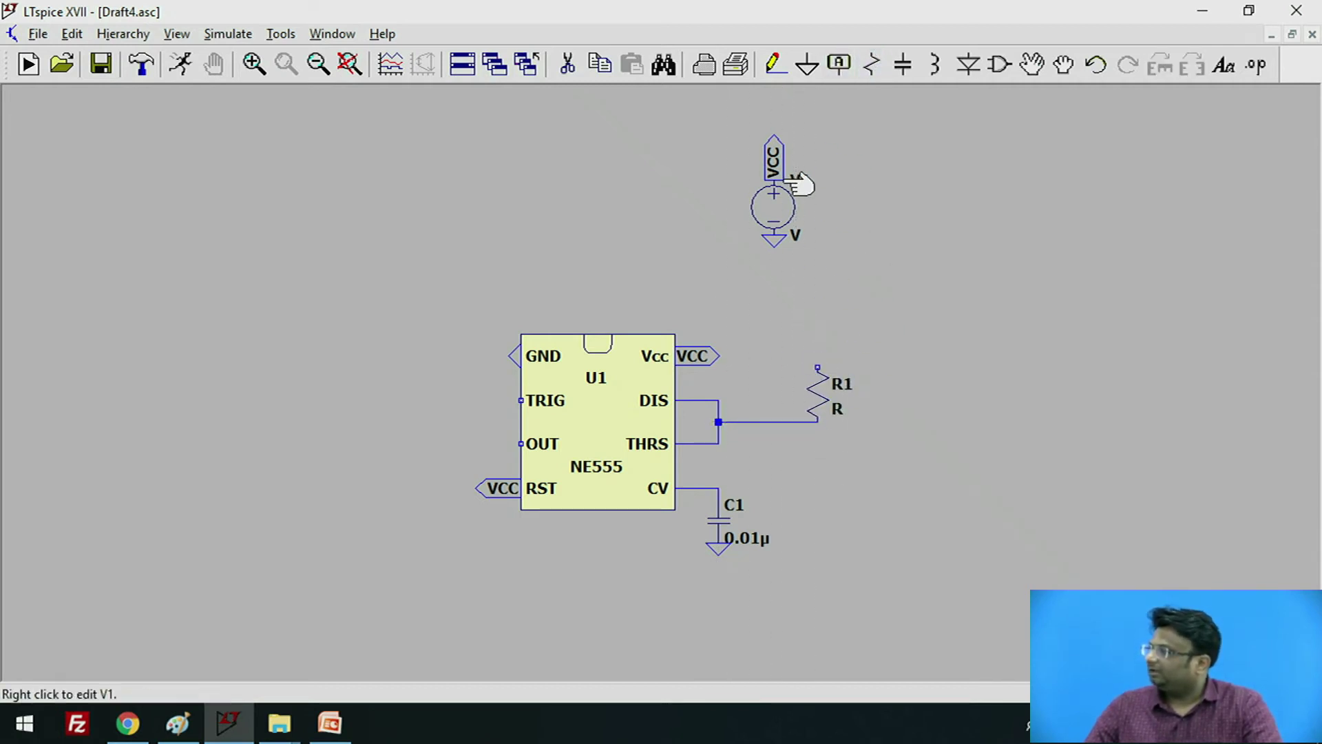
- Add capacitor C2 below R1 with its bottom grounded
left_click(903, 64)
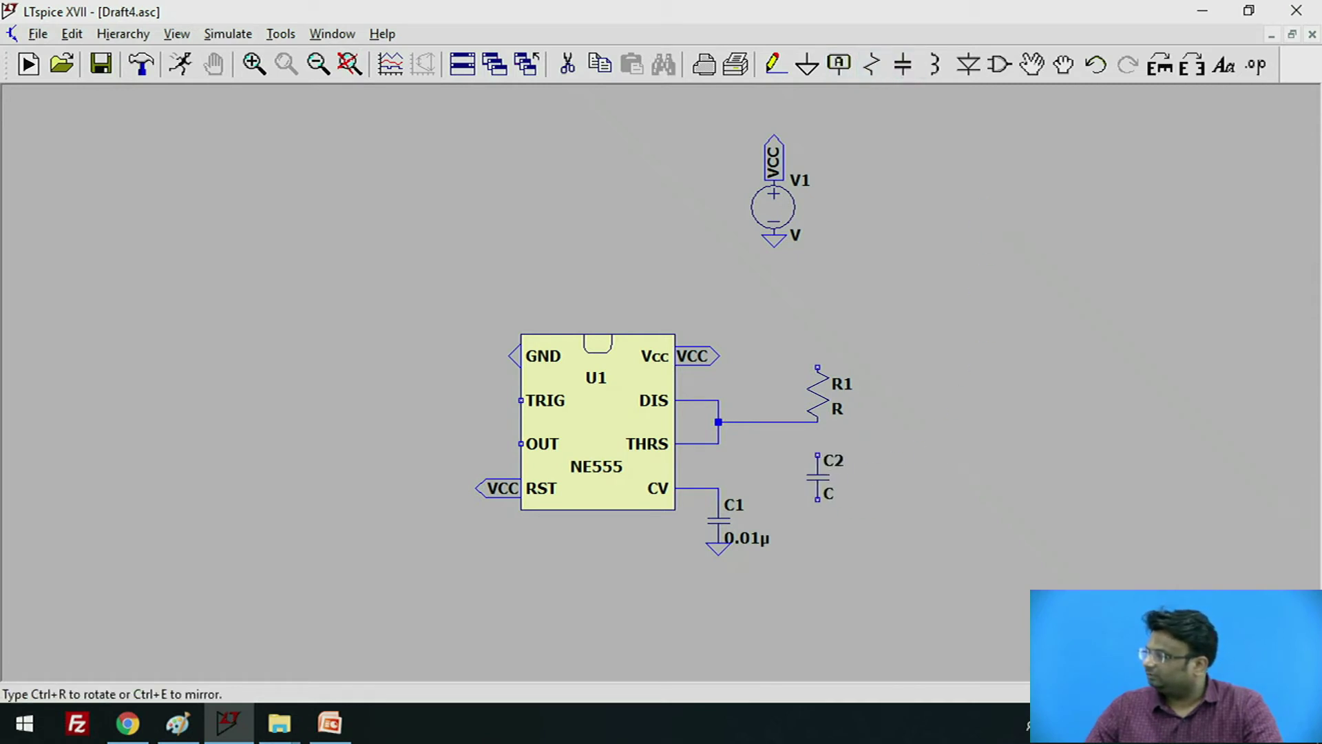
left_click(817, 444)
key("Escape")
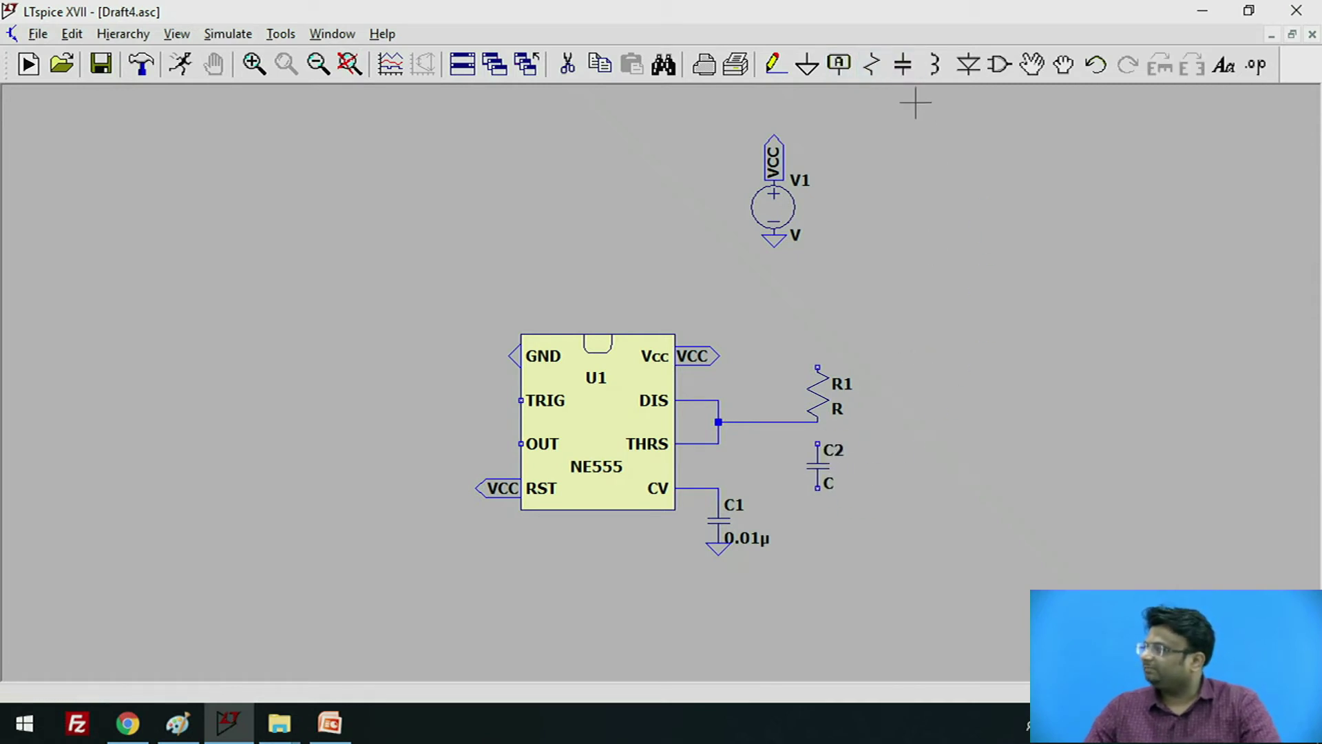
left_click(805, 66)
left_click(817, 487)
left_click(774, 64)
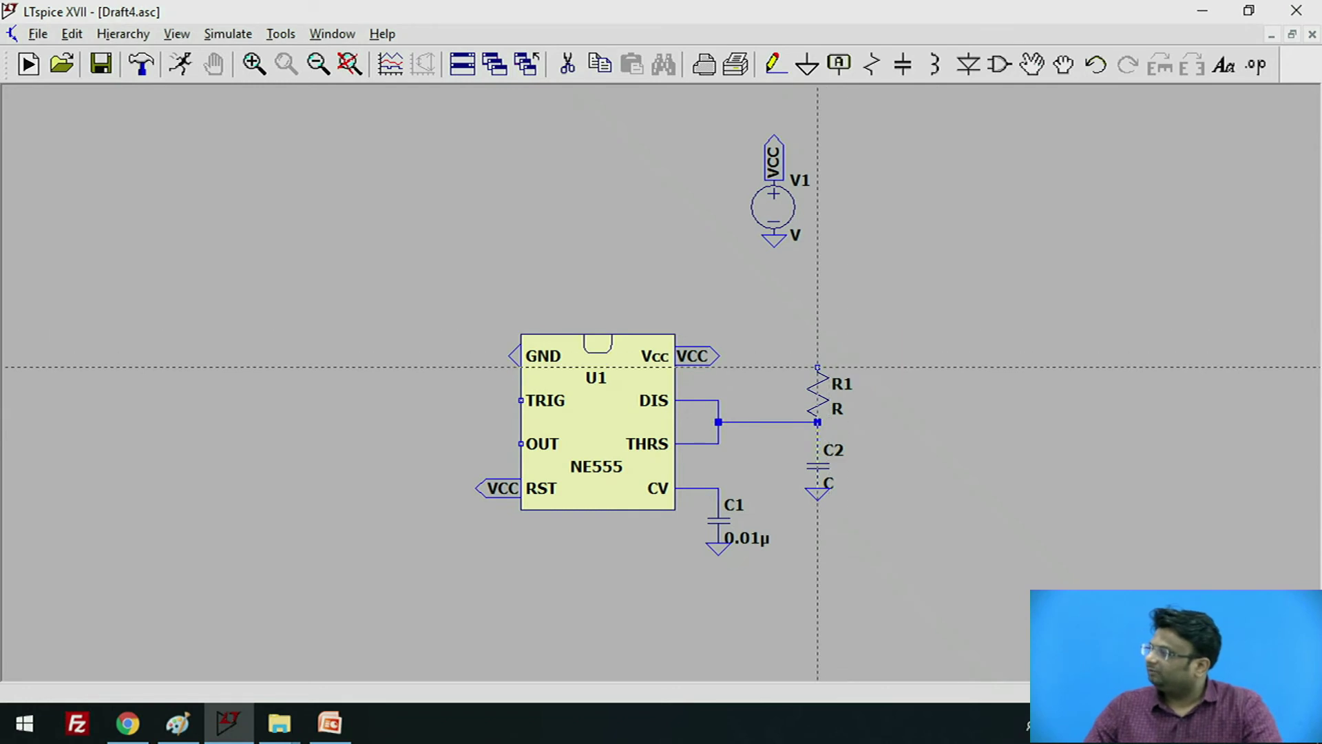
key("Escape")
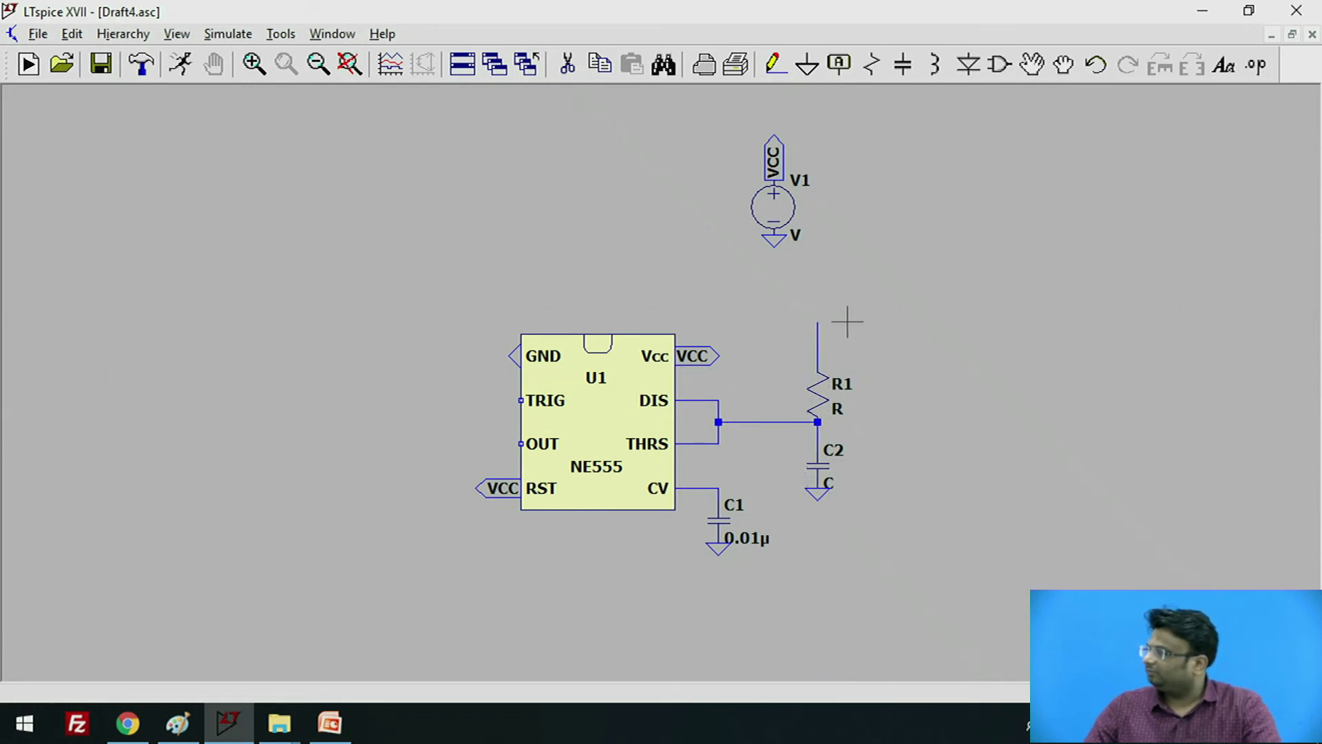
- Copy the VCC label from V1 onto the top of R1
left_click(596, 72)
left_click(774, 163)
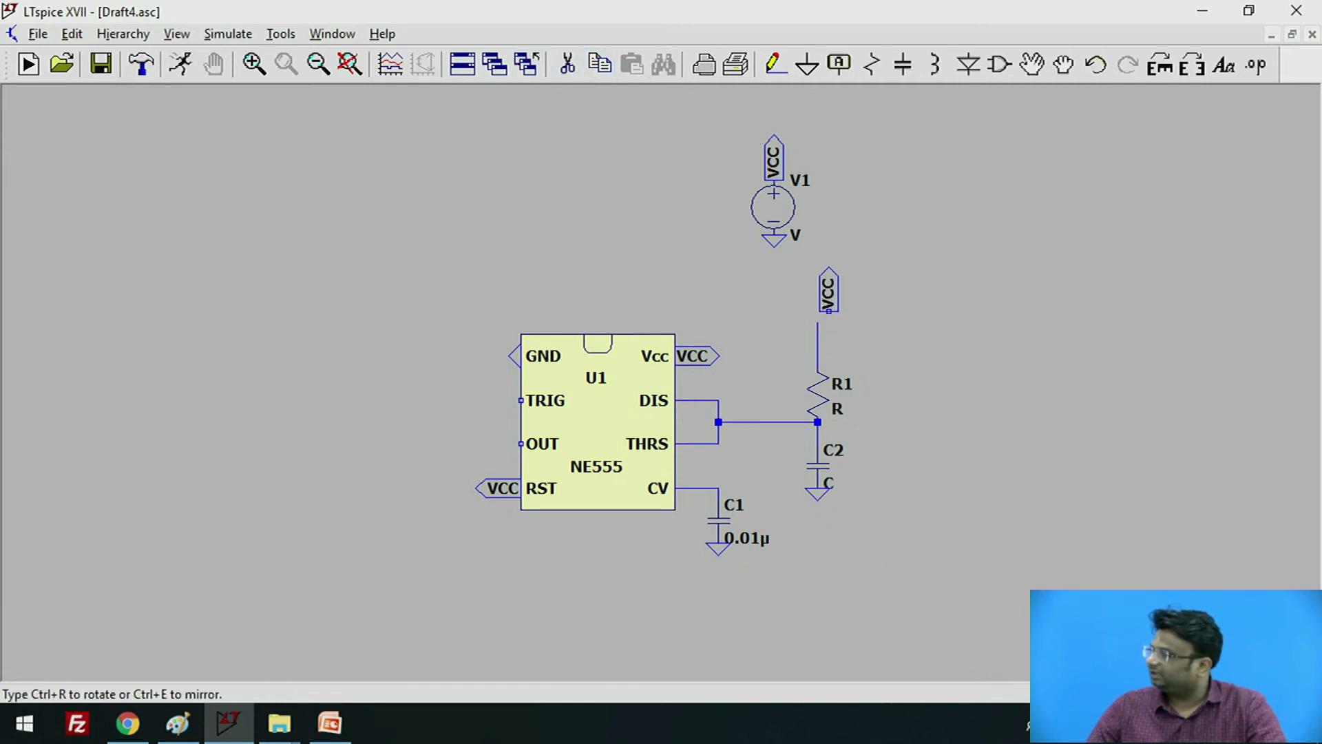
left_click(816, 306)
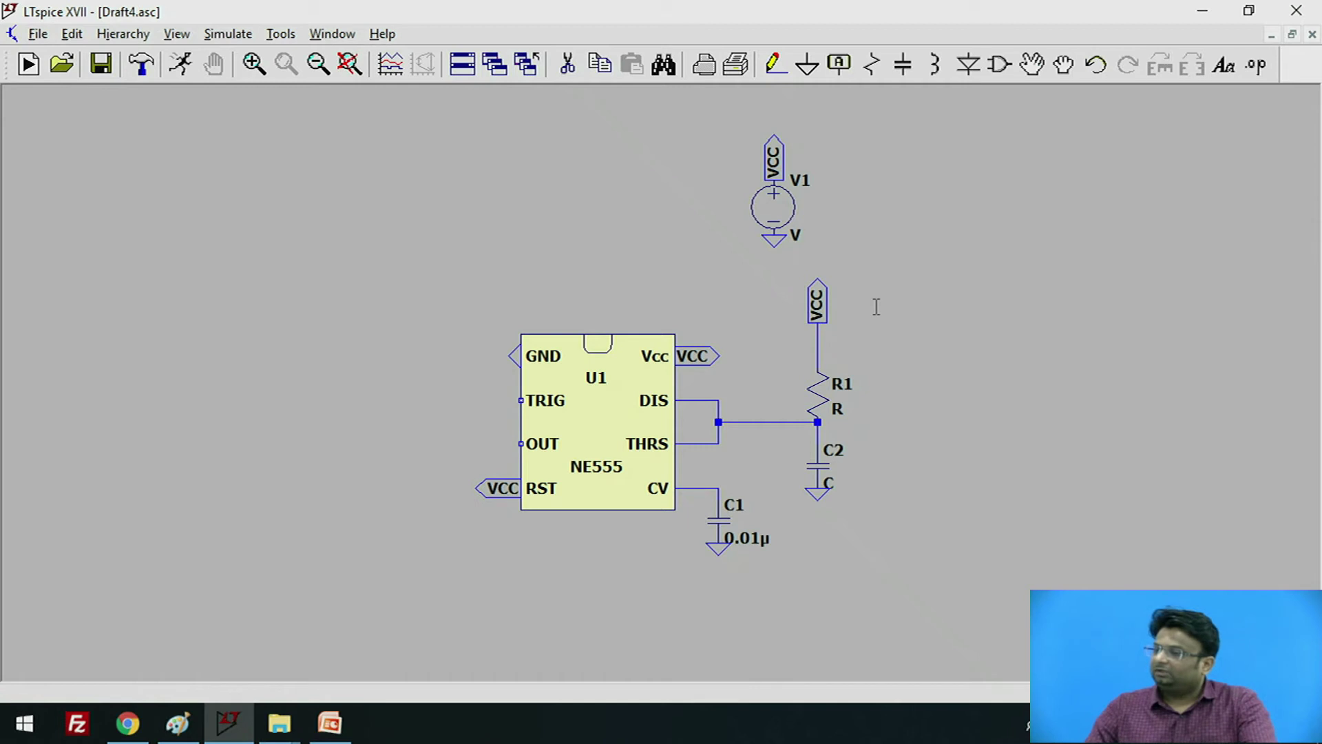
- Set R1 to 4.7k and C2 to 2.2µ
right_click(821, 405)
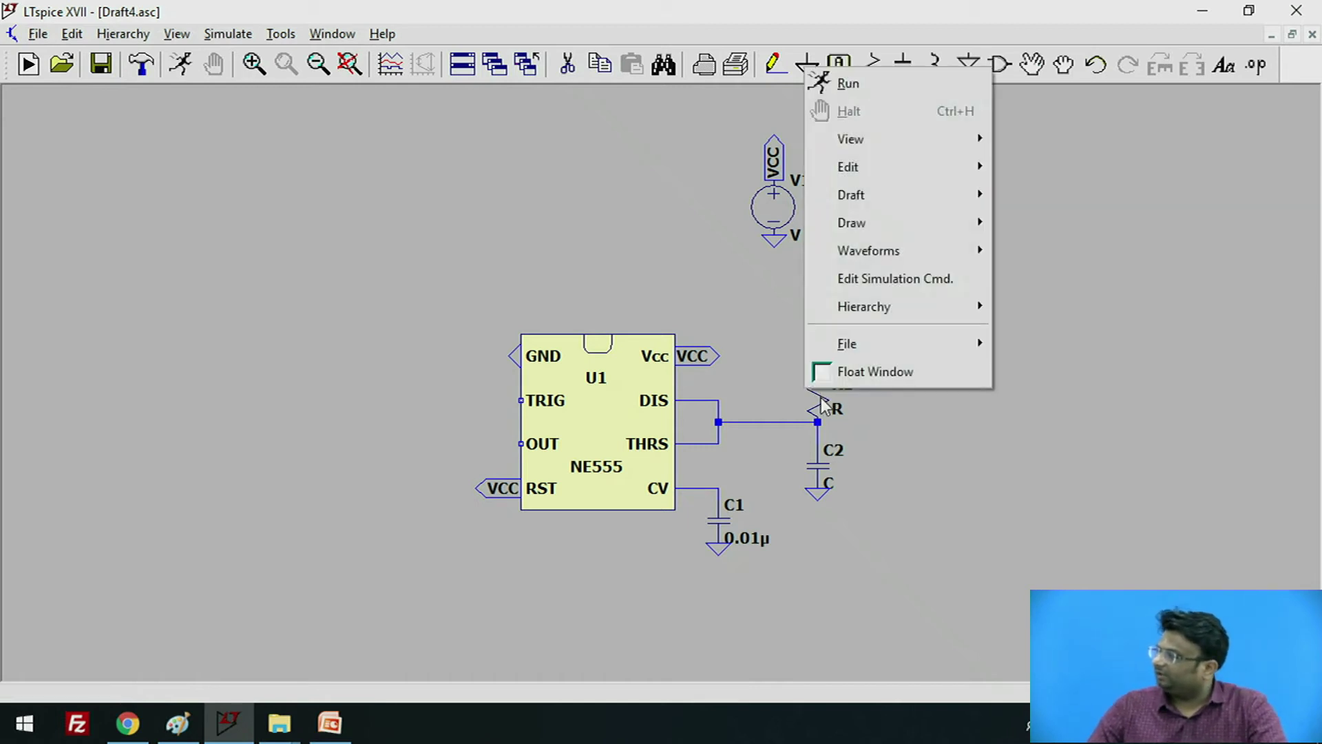
right_click(822, 405)
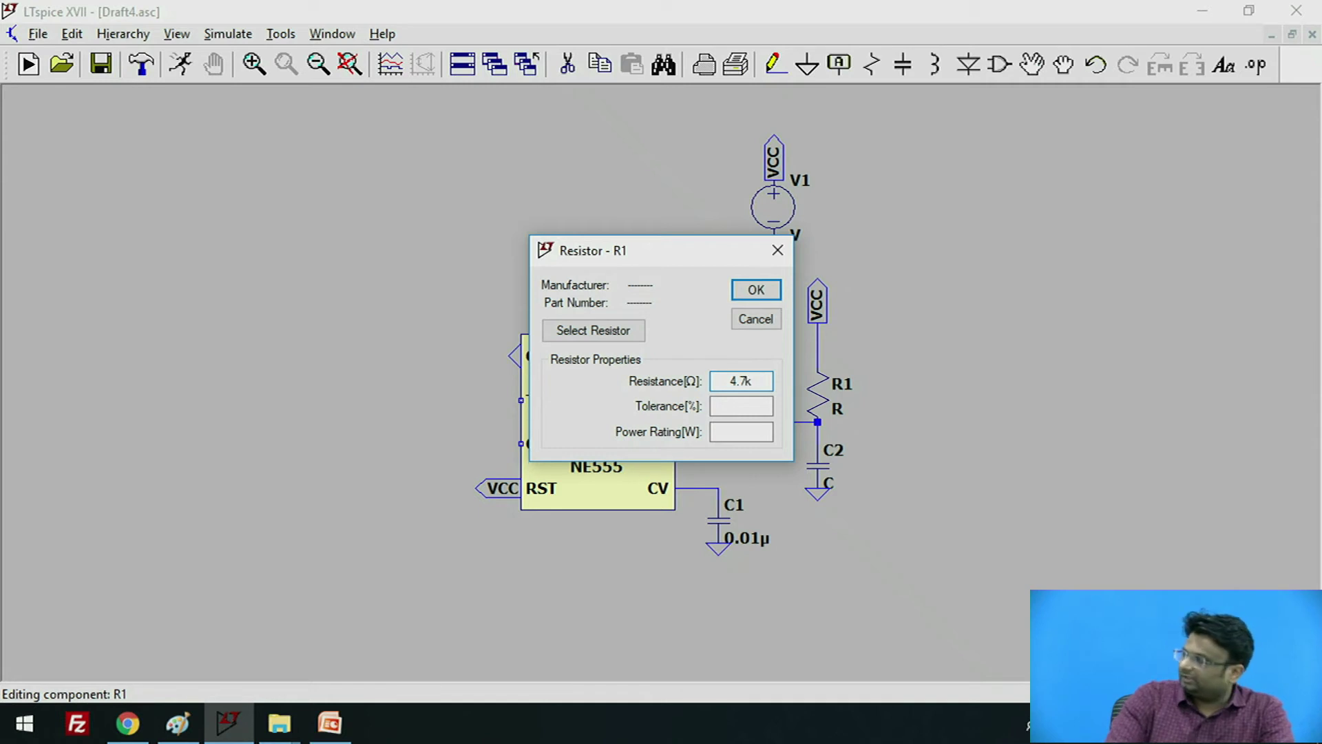
type("4.7k")
key("Return")
right_click(827, 479)
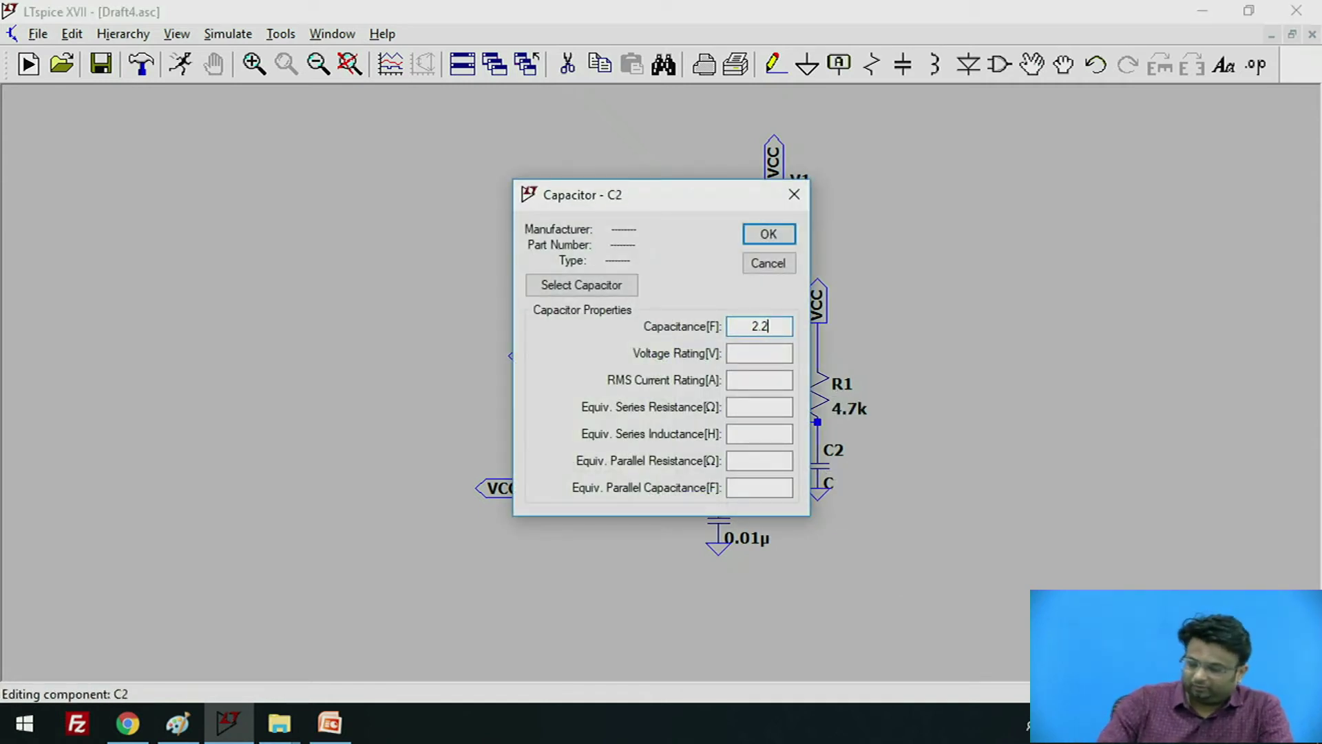
key("Return")
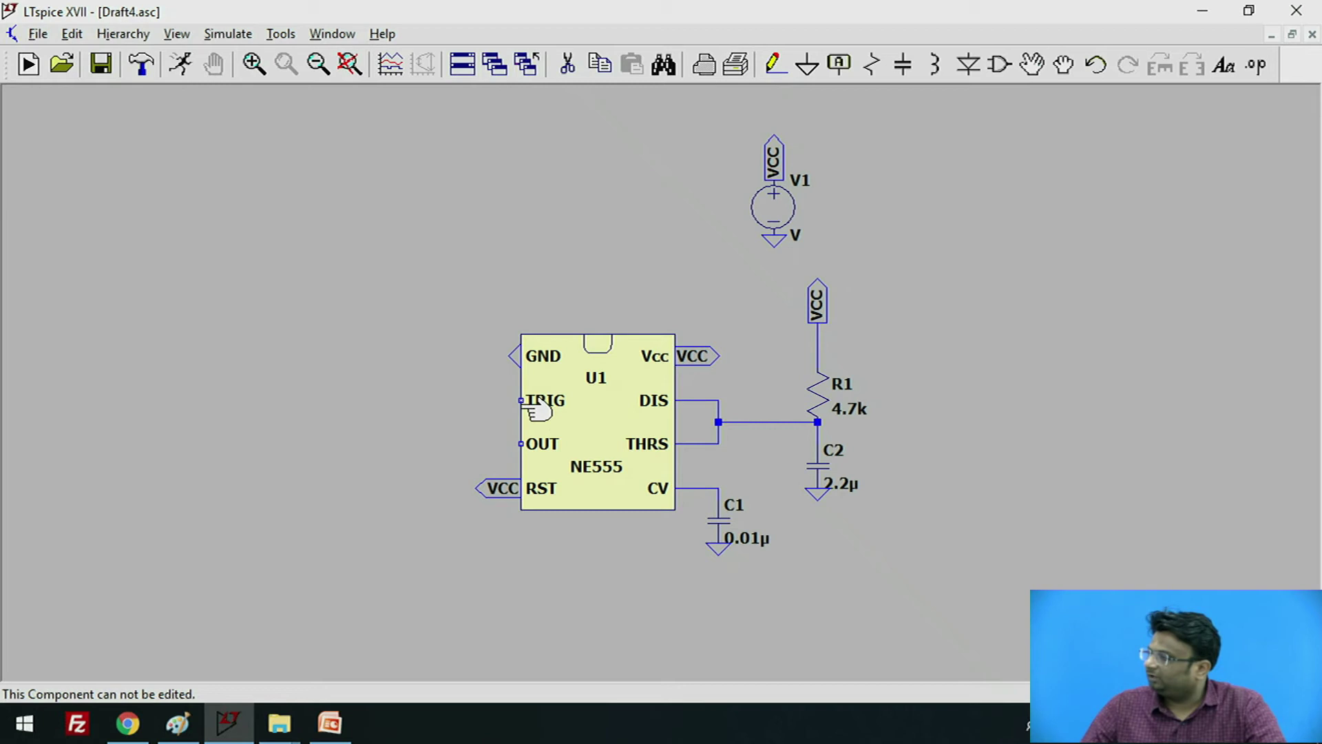
- Place a second voltage source V2 to the left of the NE555
left_click(999, 65)
left_click(617, 531)
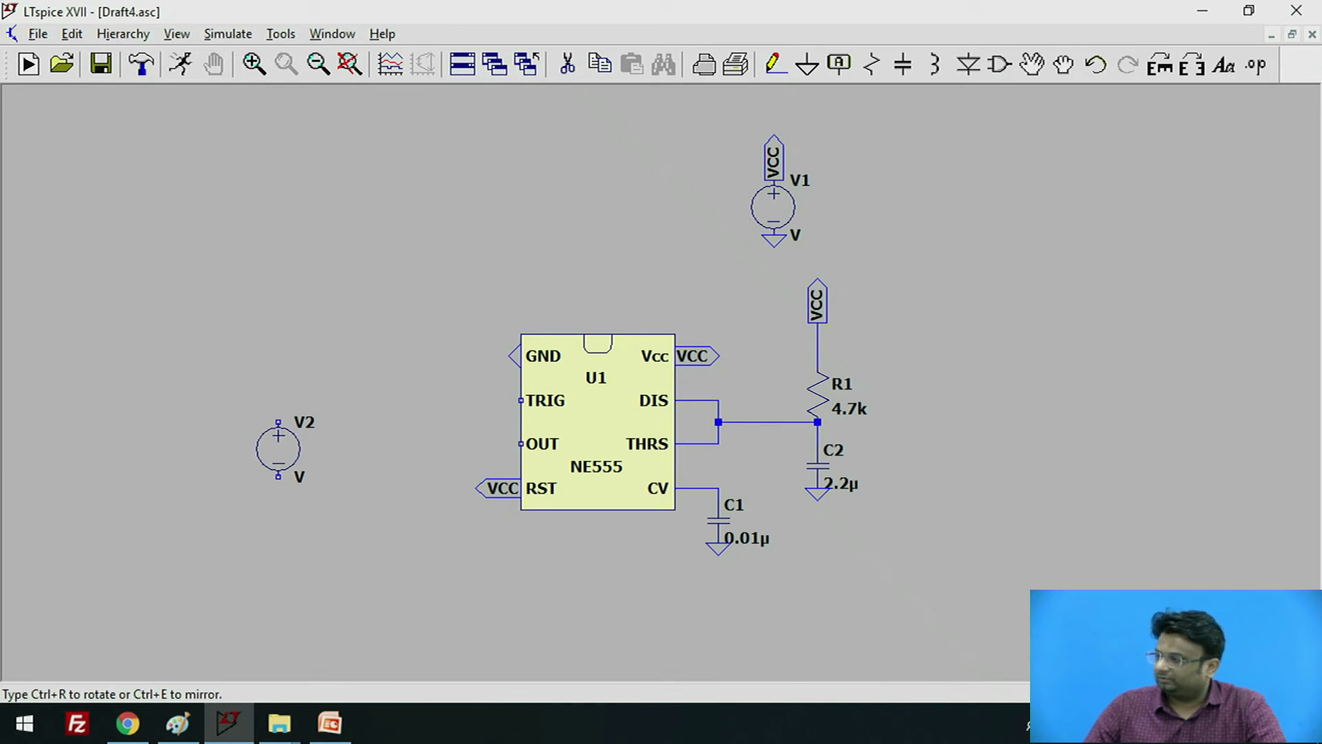
left_click(281, 441)
key("Escape")
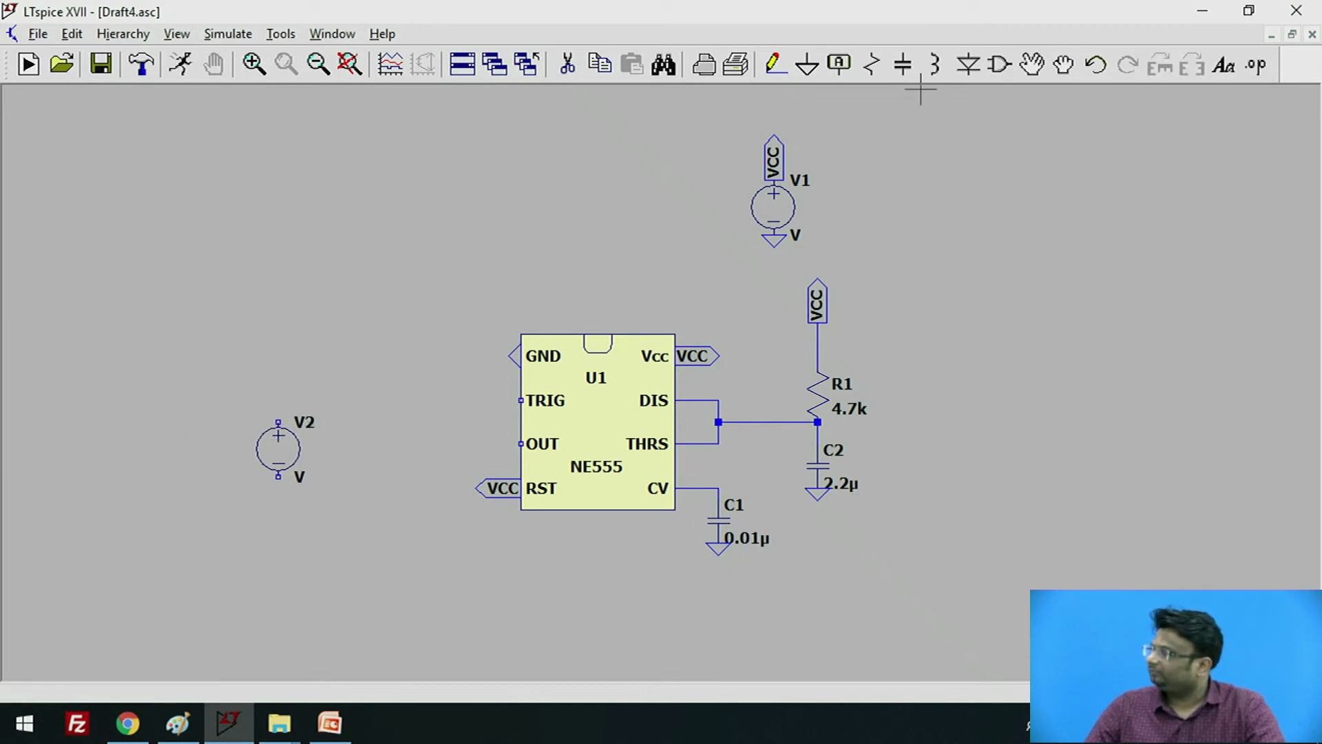
- Ground the bottom of V2
left_click(806, 64)
left_click(278, 475)
key("Escape")
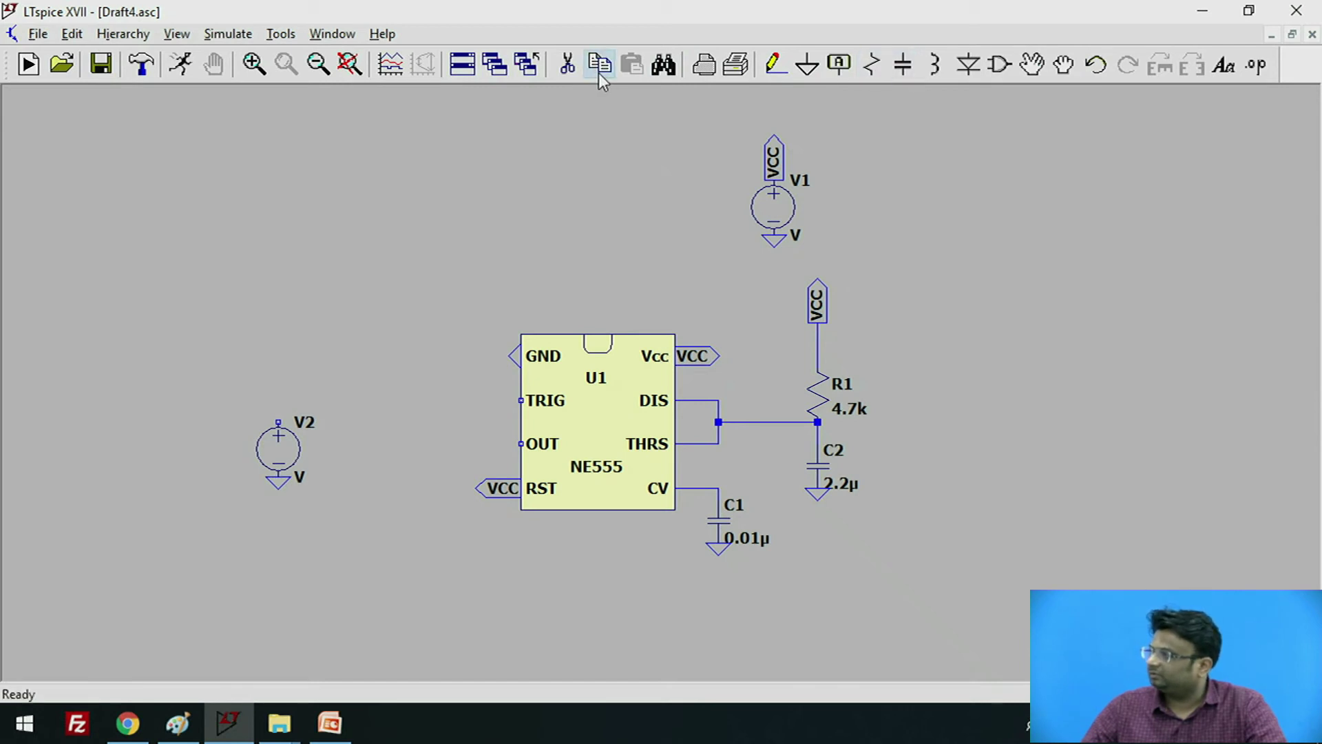
- Attach an Output-type net label named trig, rotated upright, to V2's top
left_click(840, 64)
left_click(725, 398)
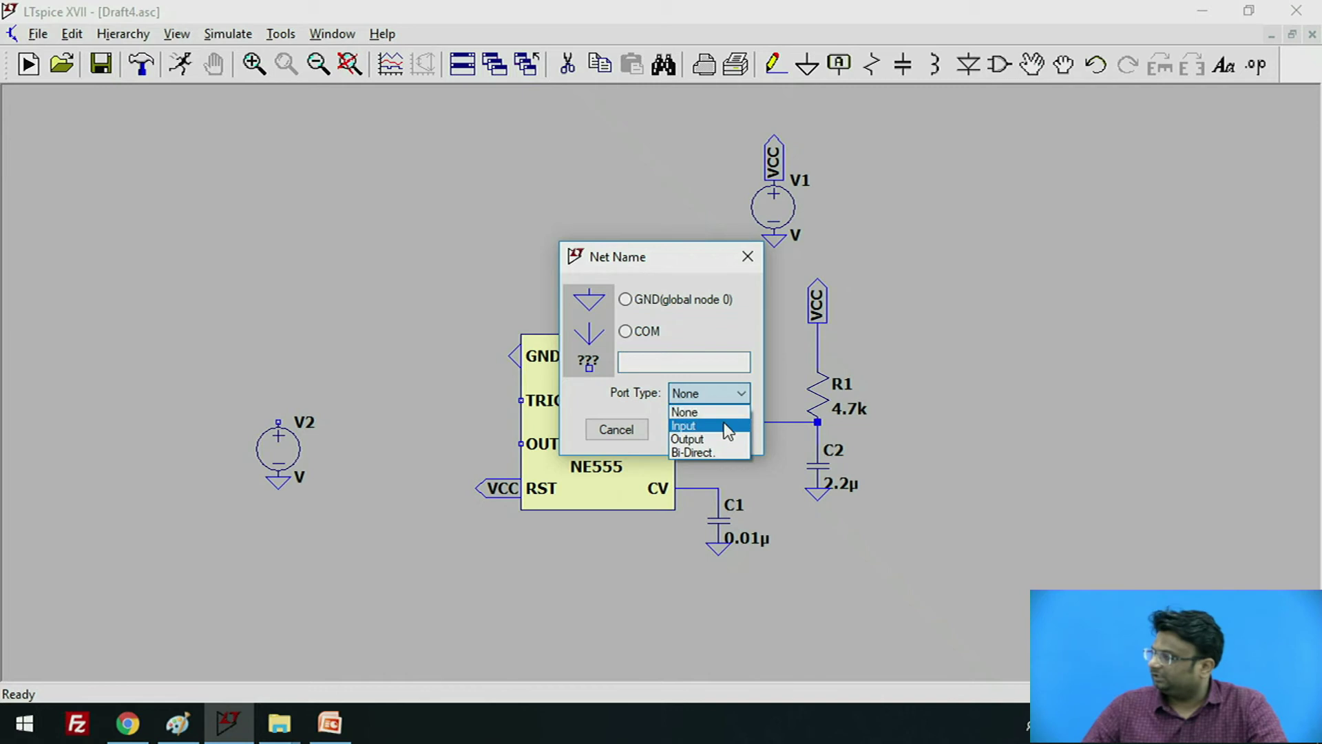
left_click(712, 437)
left_click(689, 362)
type("trig")
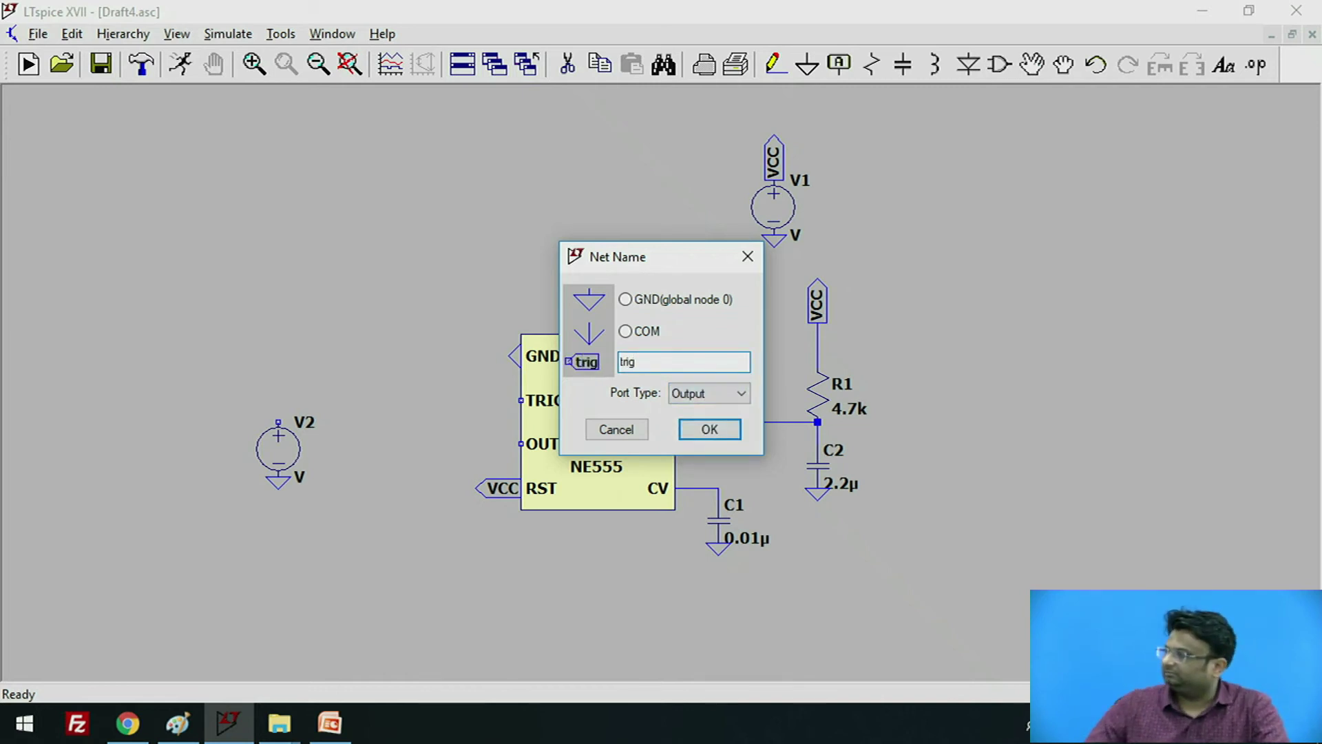
left_click(705, 432)
key("ctrl+r")
left_click(278, 422)
key("Escape")
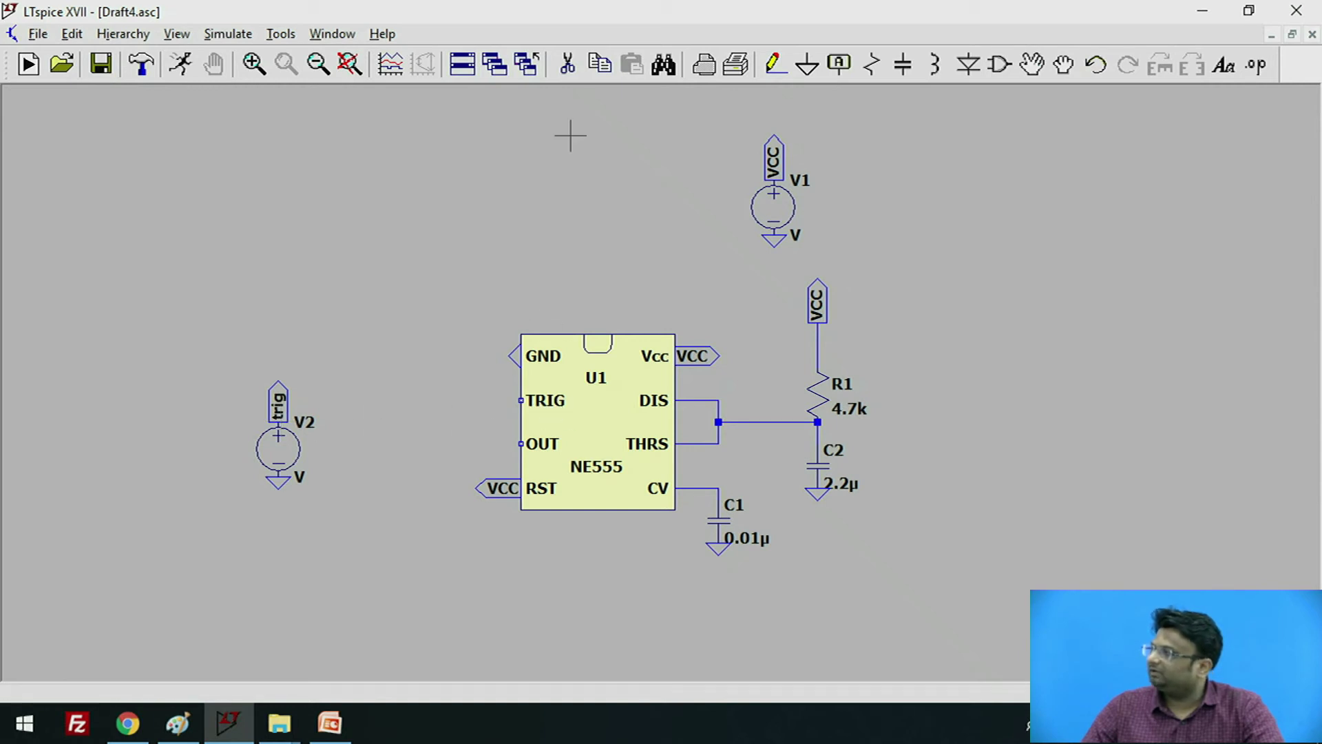
- Copy the trig label, turned horizontal, onto the NE555's TRIG pin
left_click(602, 73)
left_click(278, 403)
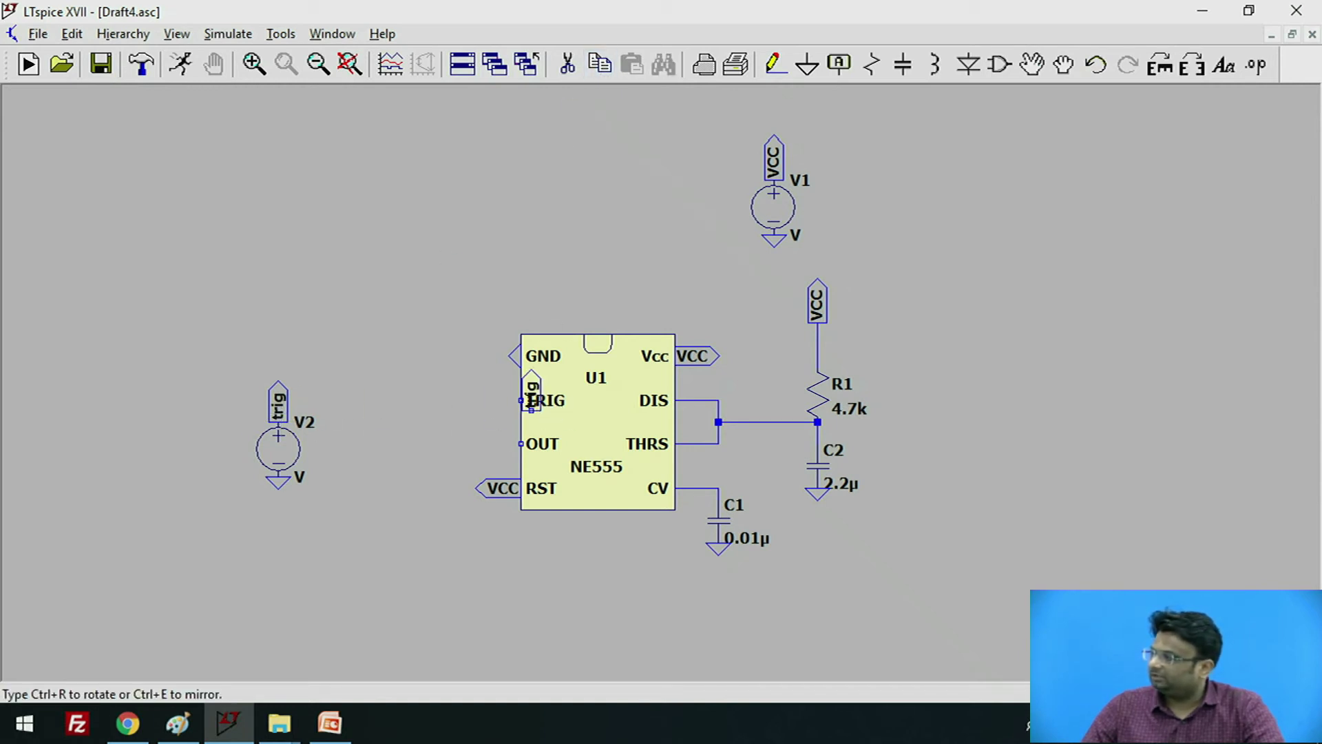
key("ctrl+r")
left_click(520, 400)
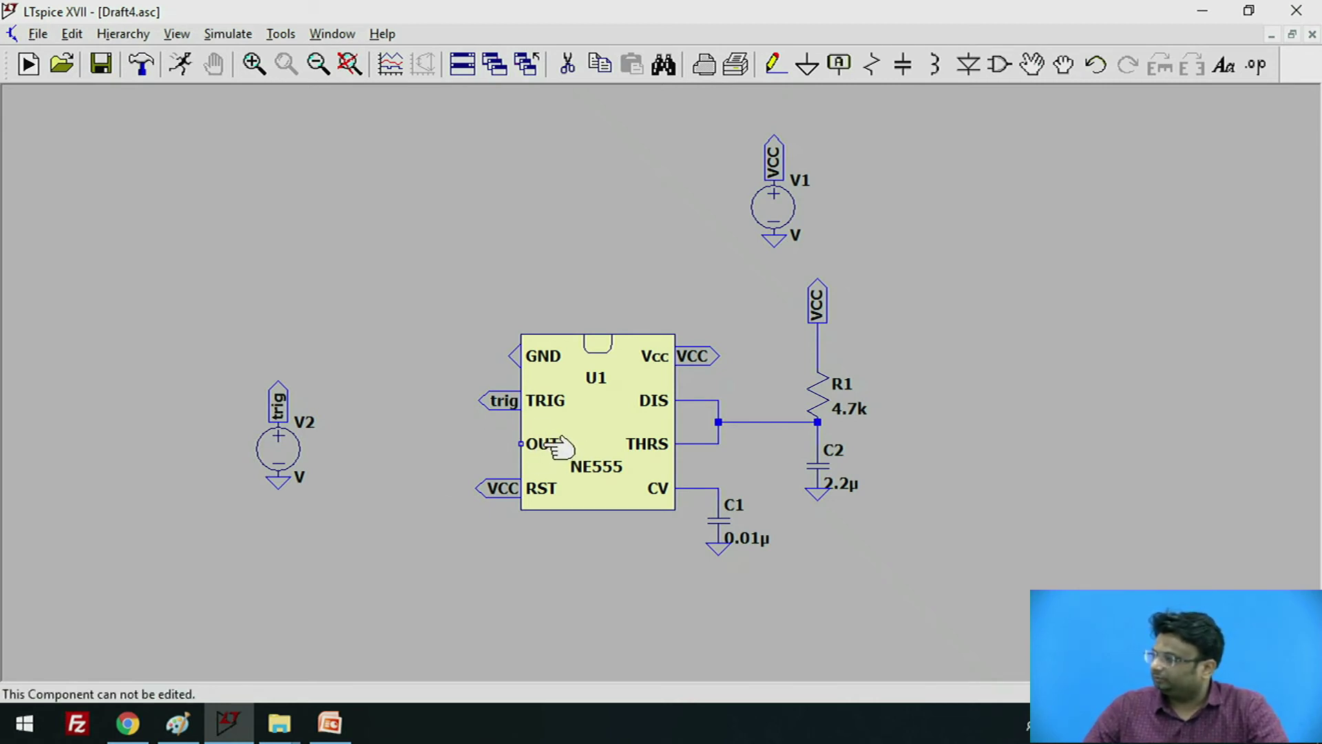
- Place resistor R2 wired from the OUT pin, ground its bottom, and set it to 10k
left_click(878, 71)
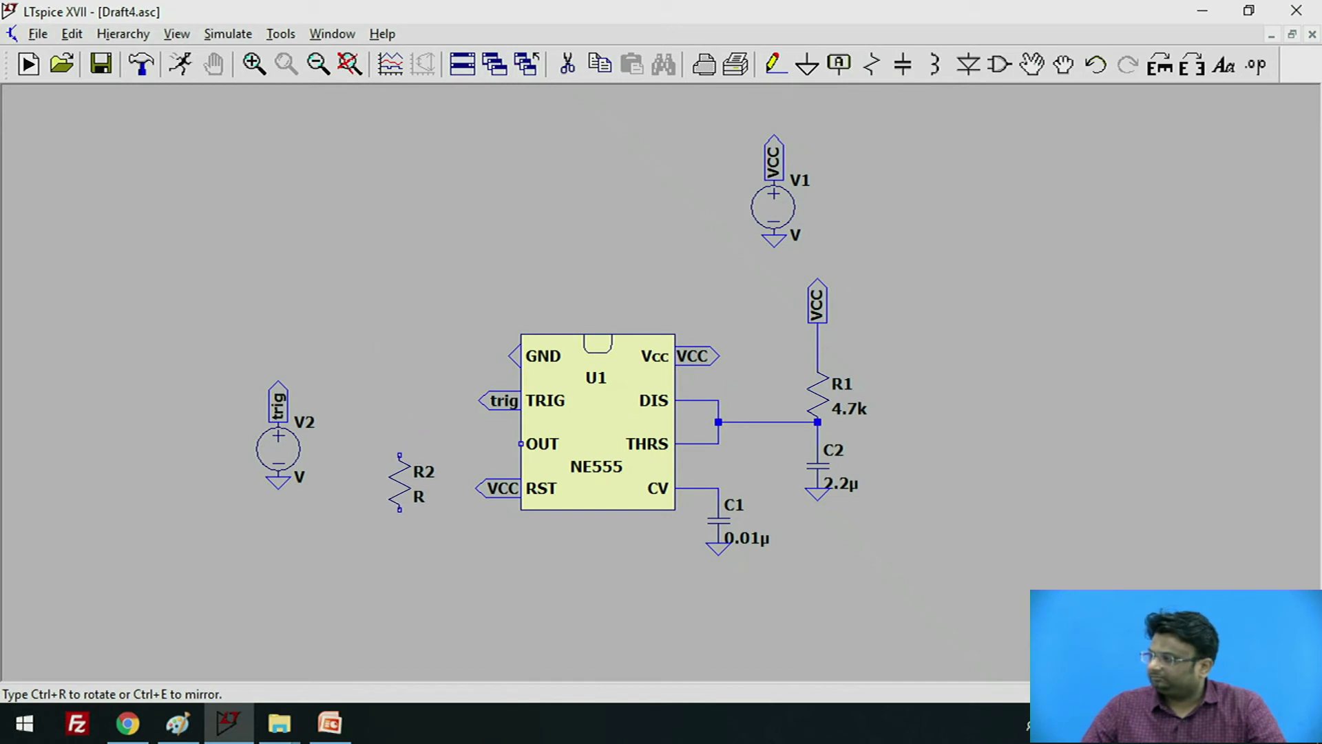
left_click(405, 480)
key("F3")
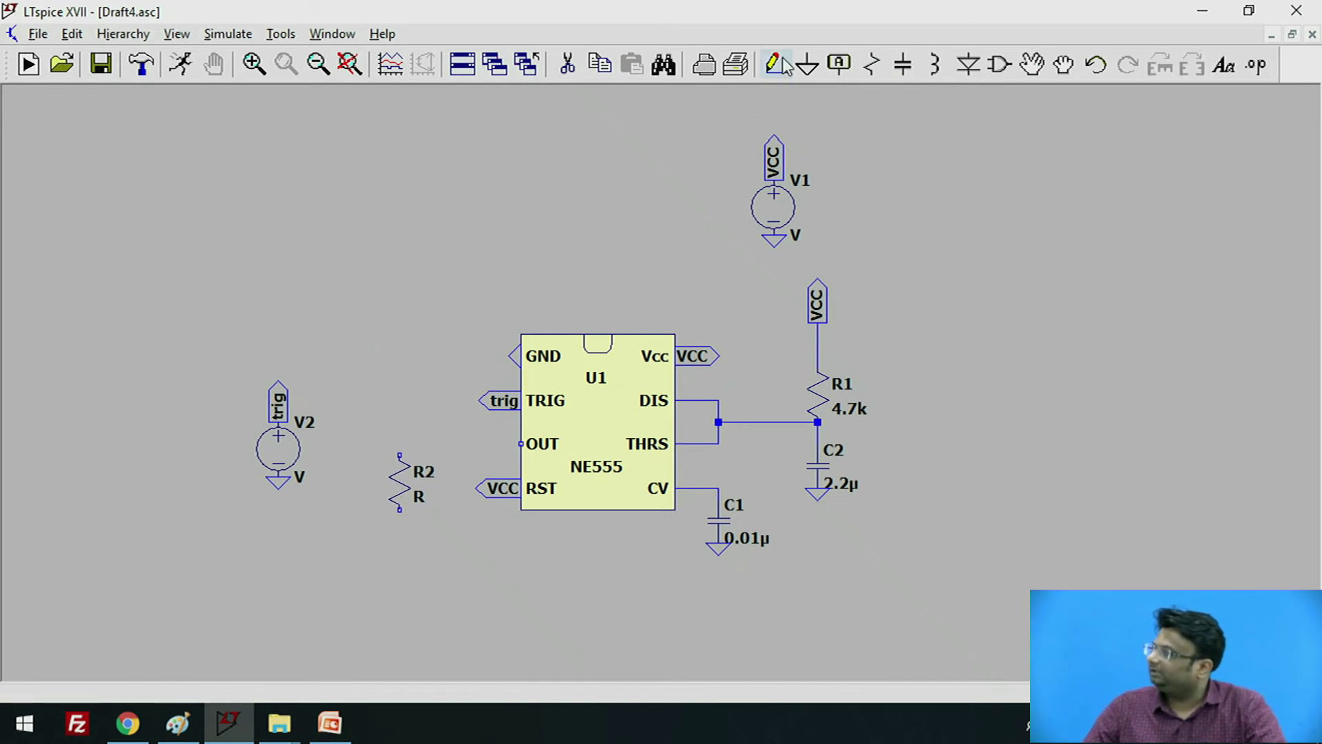
left_click(400, 449)
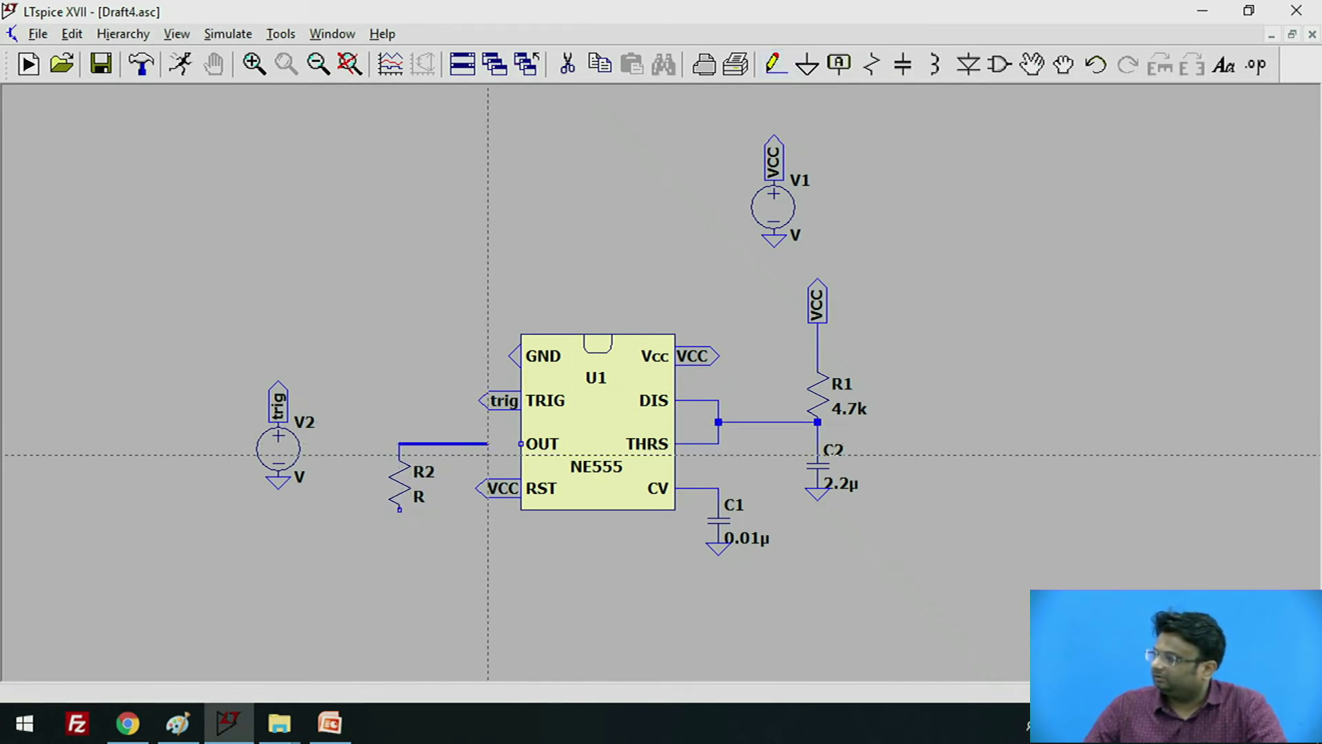
left_click(521, 444)
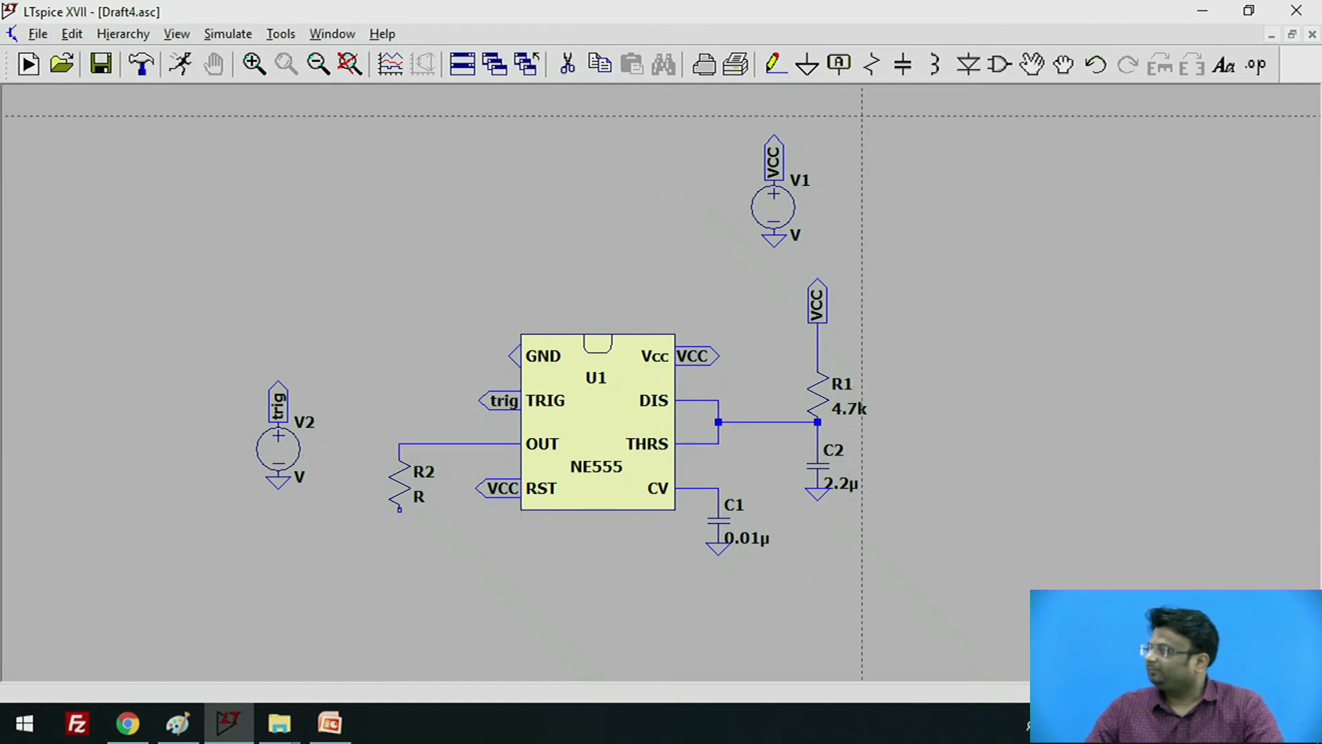
left_click(807, 64)
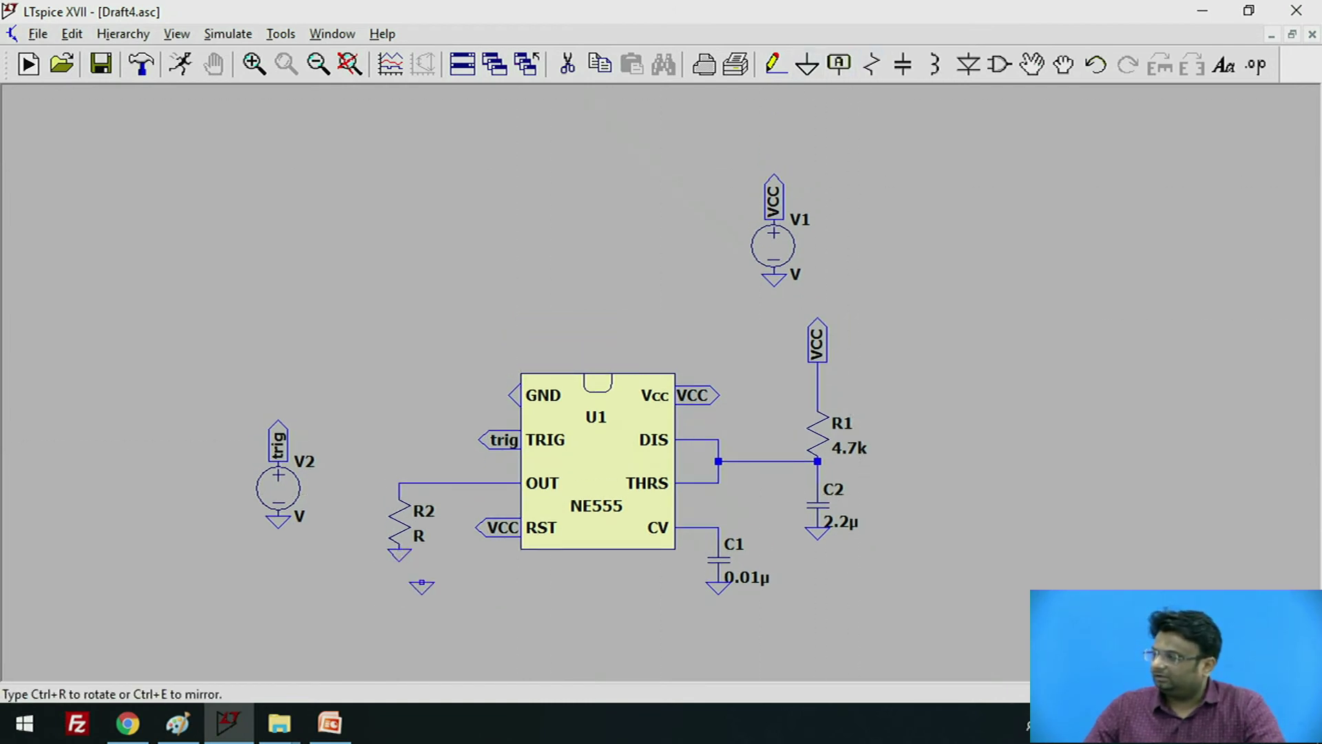
left_click(401, 556)
right_click(400, 526)
type("10k")
key("Return")
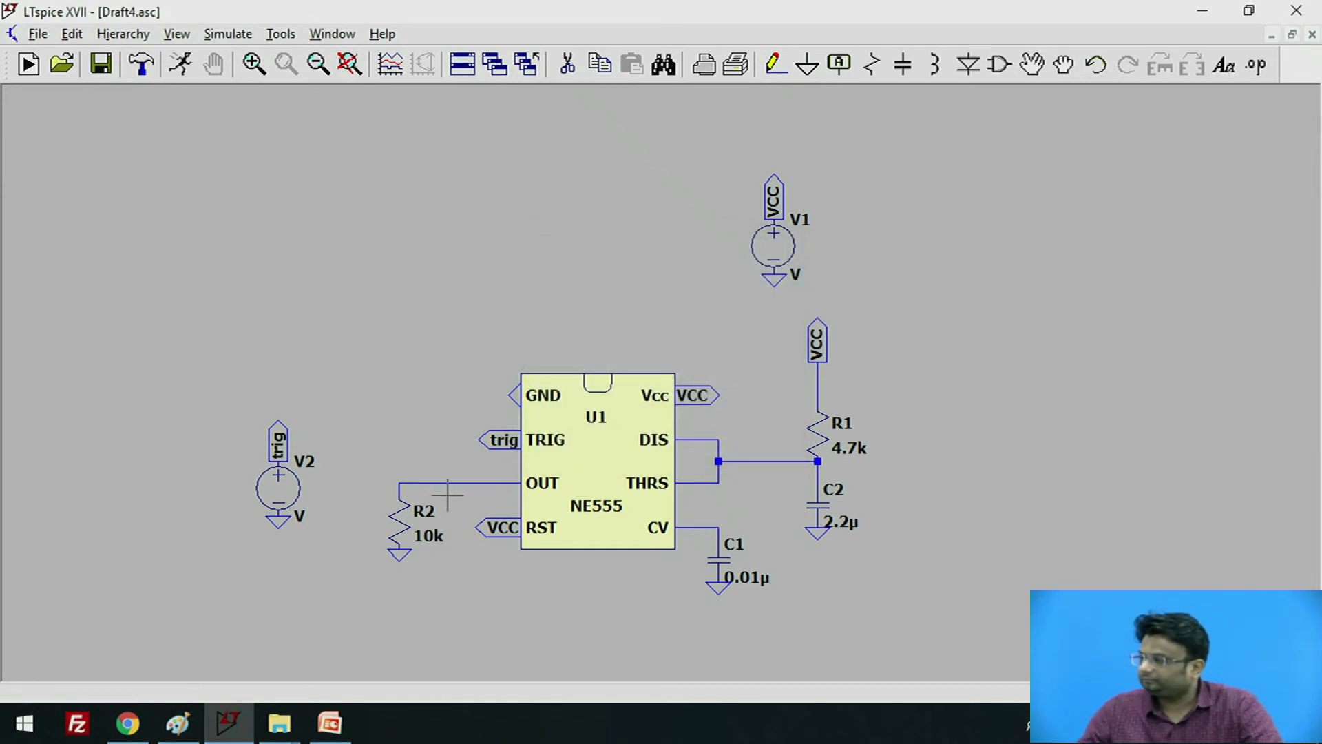
- Make V2 a PULSE source with initial voltage 5 and on voltage 0
right_click(288, 490)
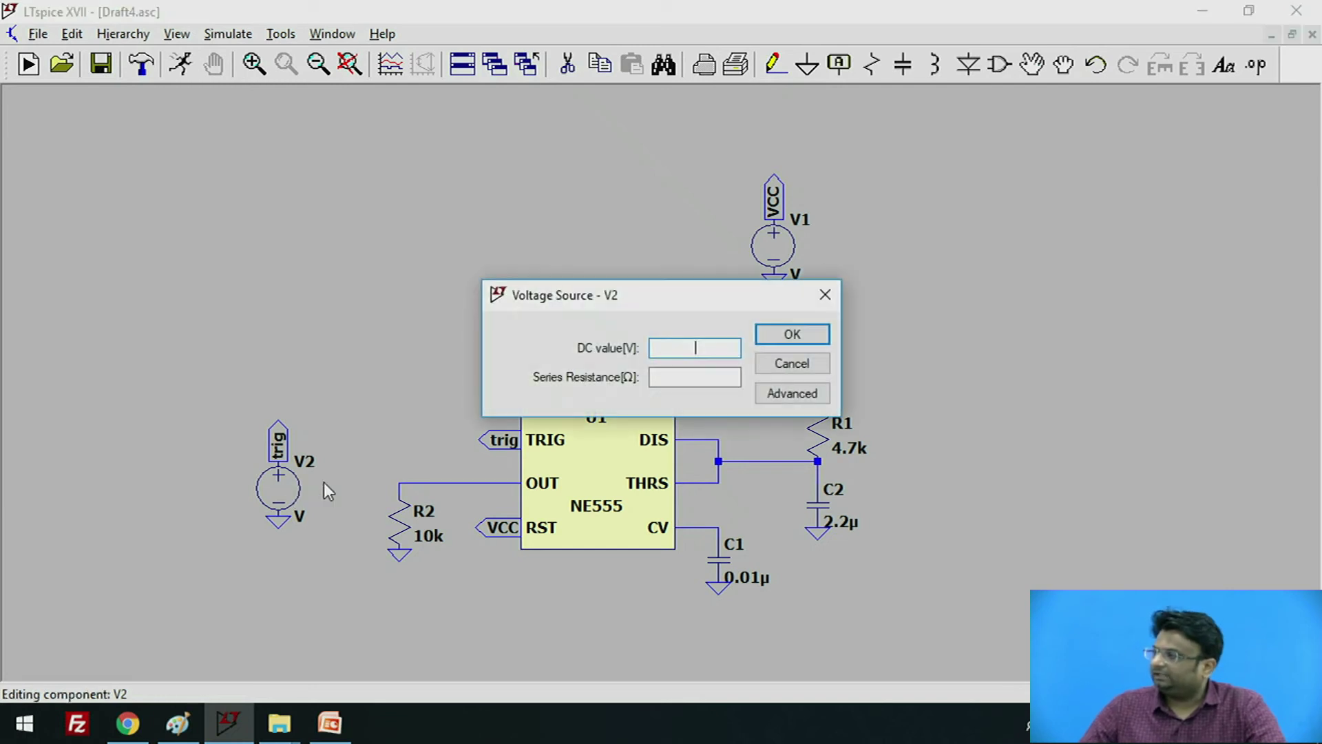
left_click(785, 397)
mouse_move(486, 126)
left_mouse_down()
mouse_move(412, 113)
mouse_move(480, 125)
left_mouse_up()
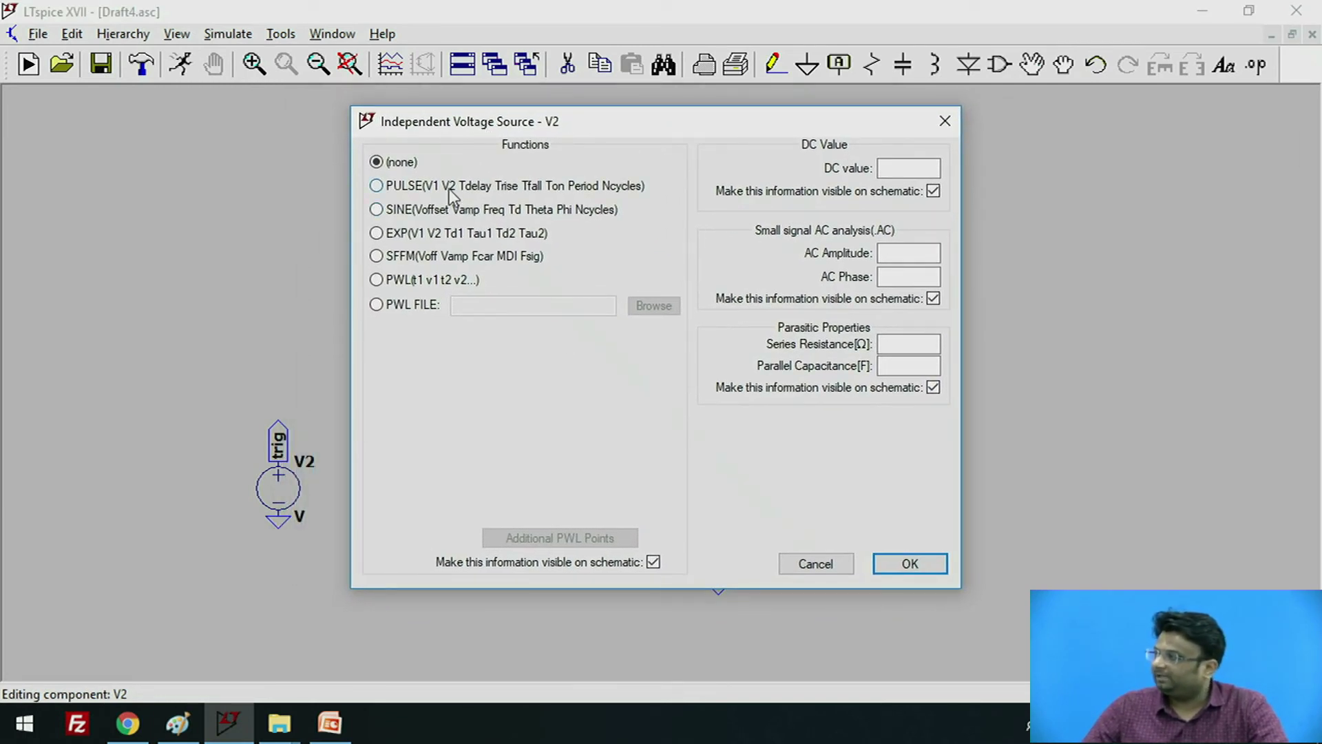
left_click(451, 188)
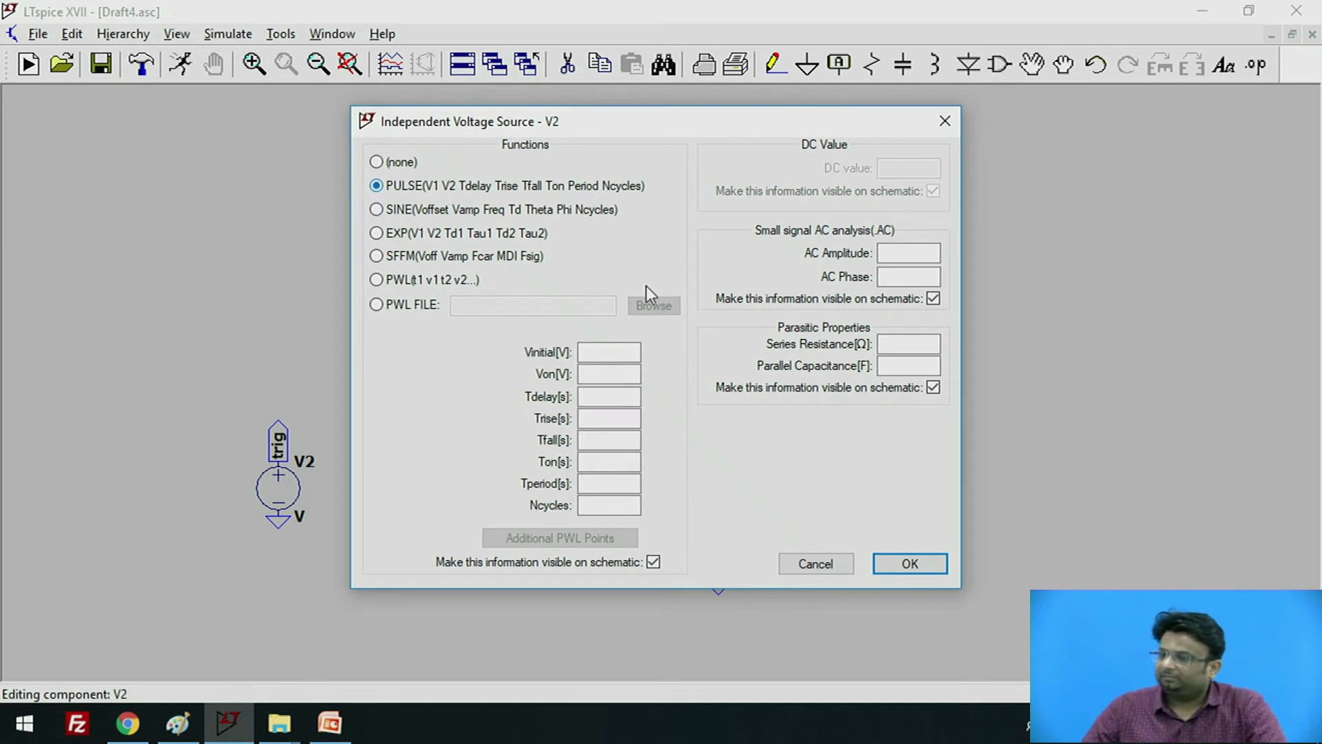
left_click(611, 355)
type("5")
left_click(627, 373)
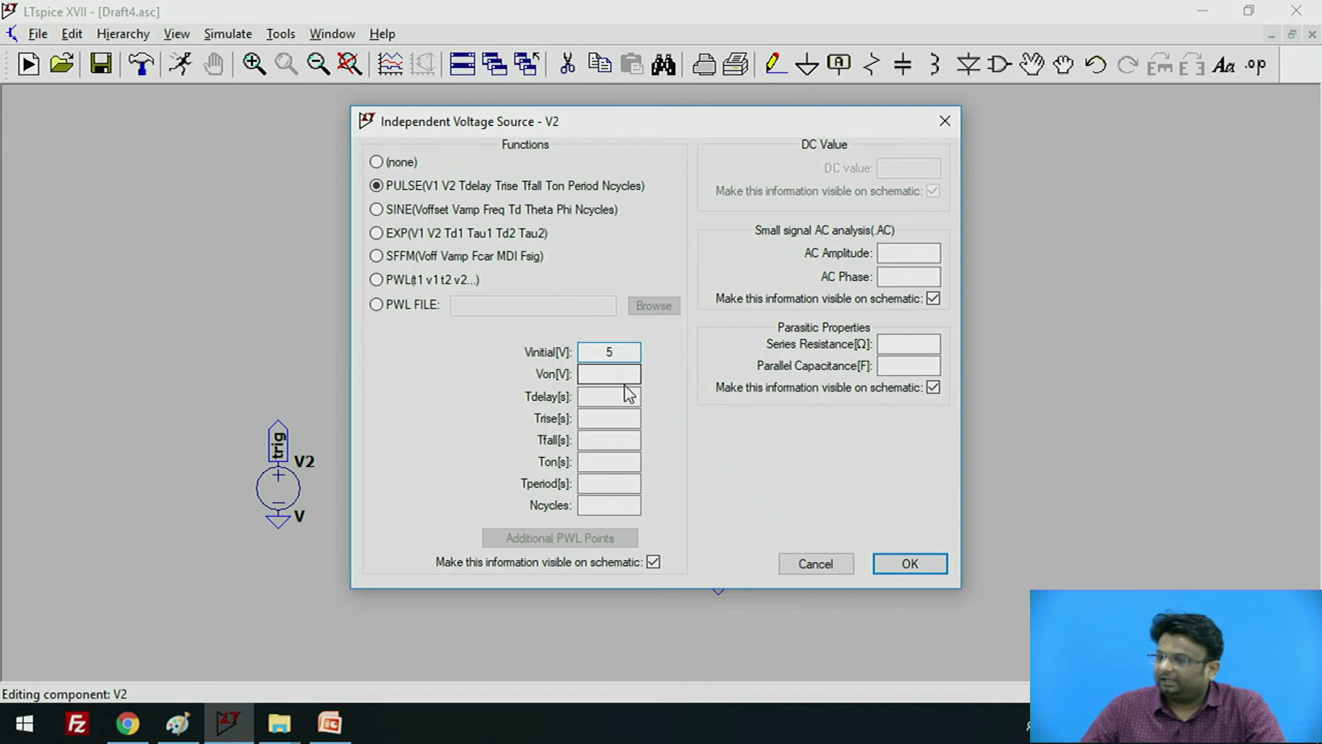
type("0")
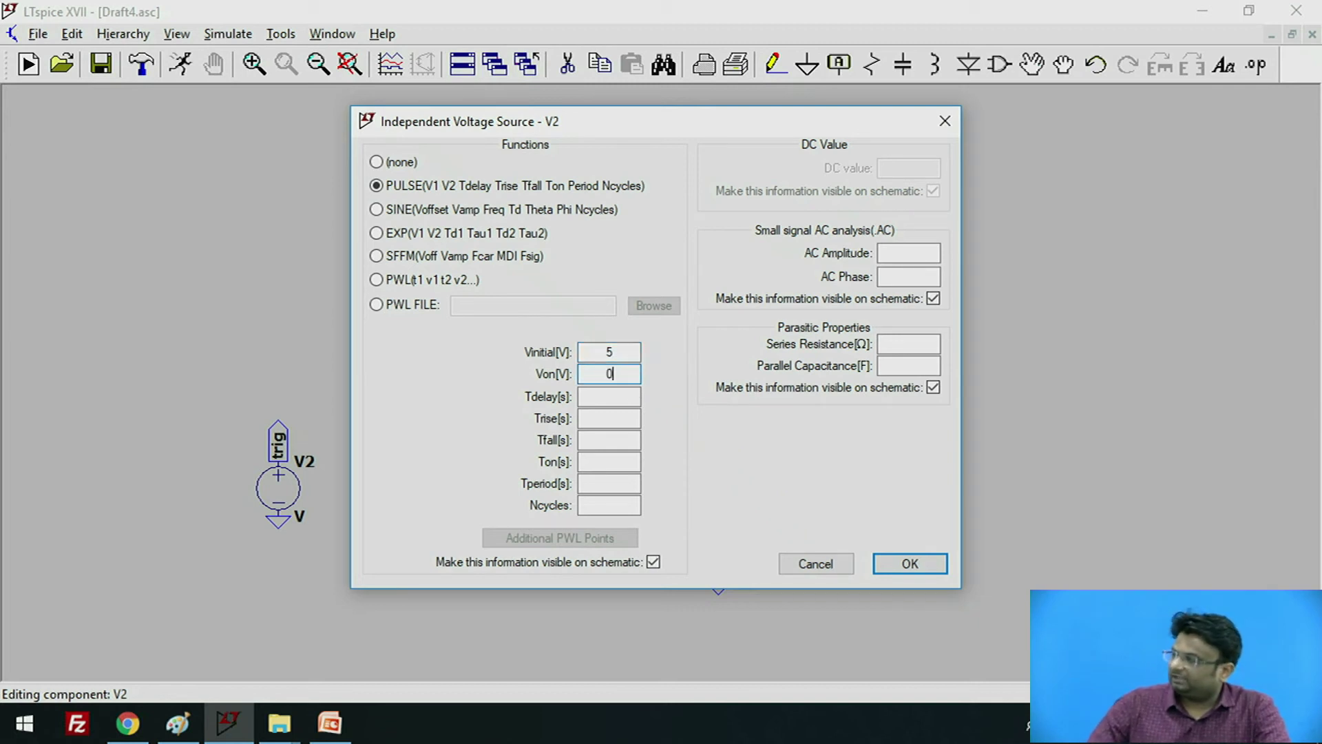
- Give the pulse a 1 delay, 1ms on time, 1 period and 0 cycles, and confirm
left_click(619, 398)
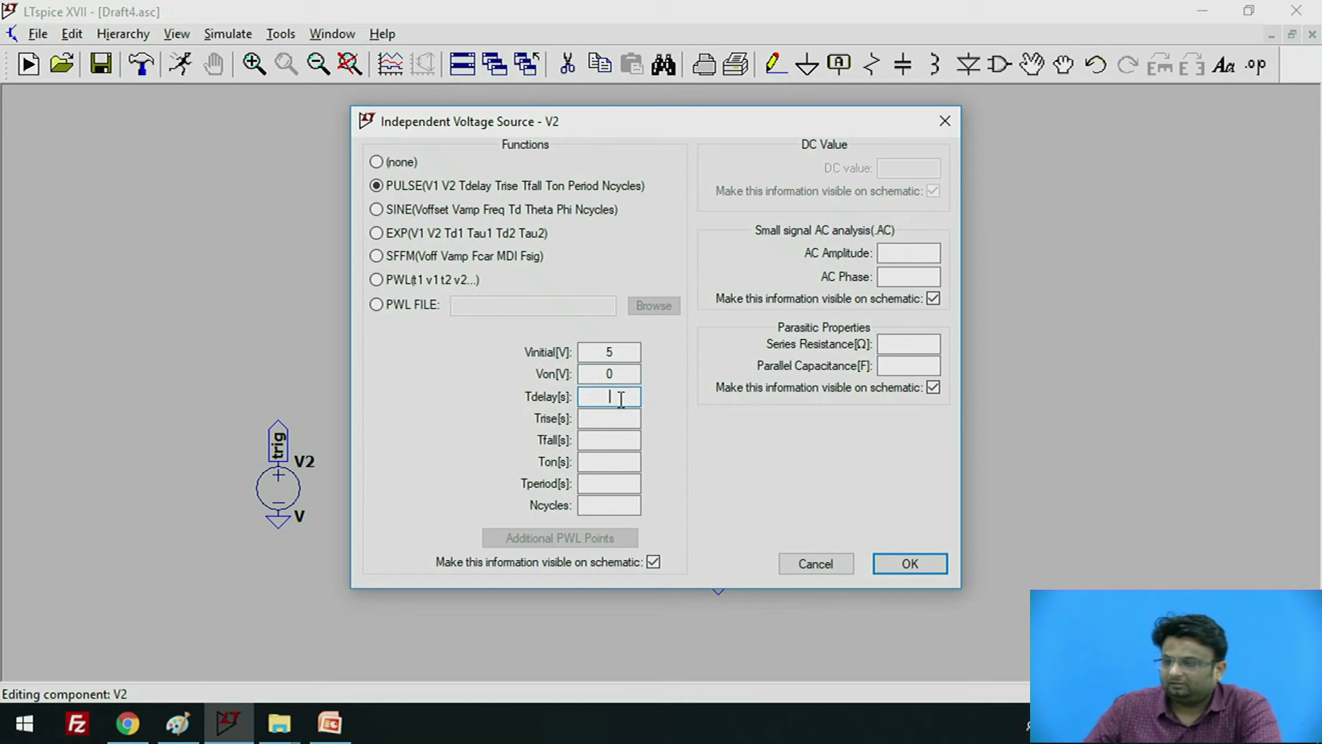
type("1ms")
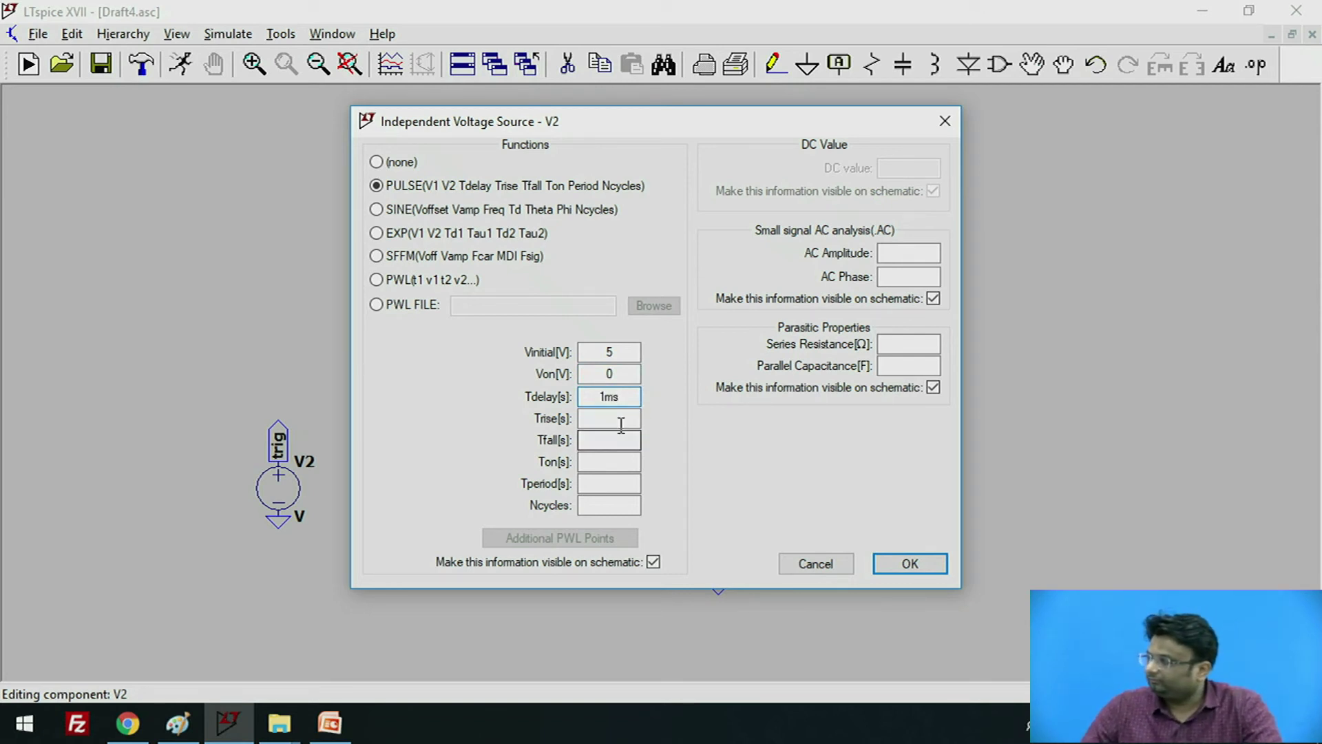
left_click(622, 420)
left_click(622, 461)
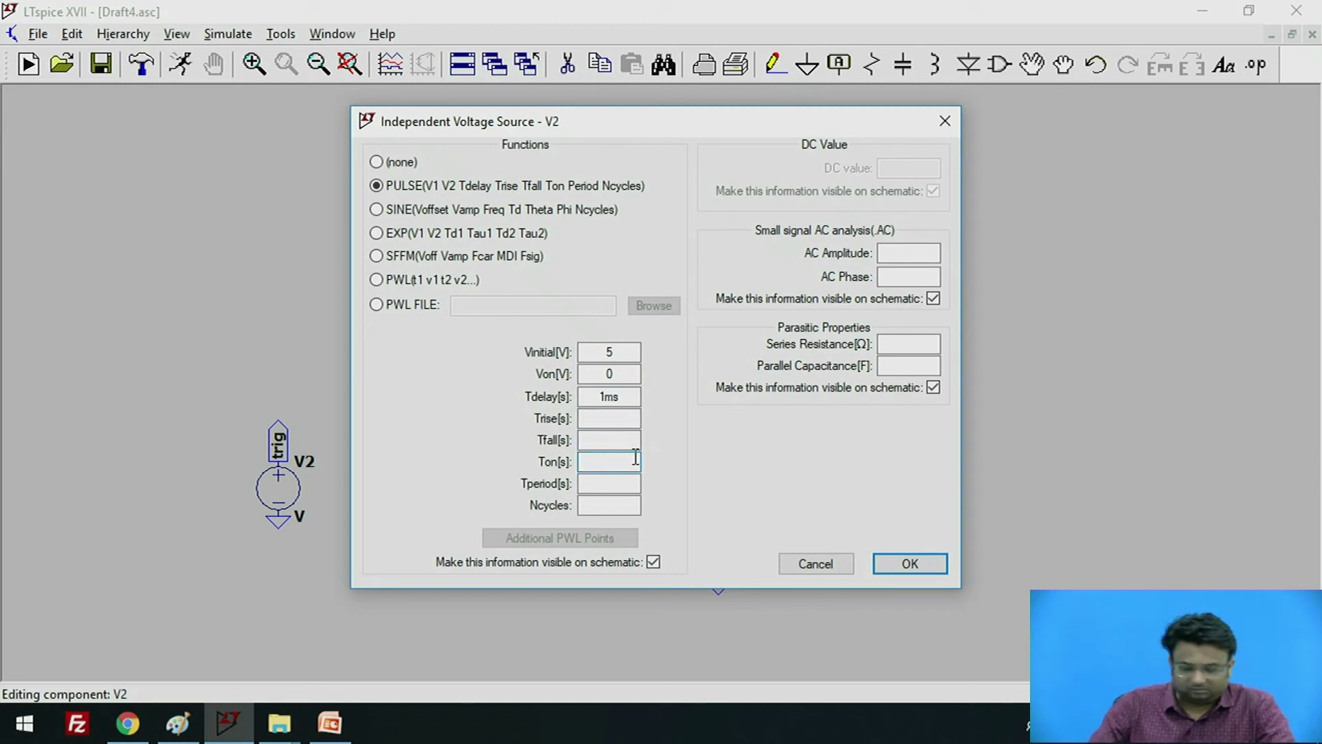
type("1ms")
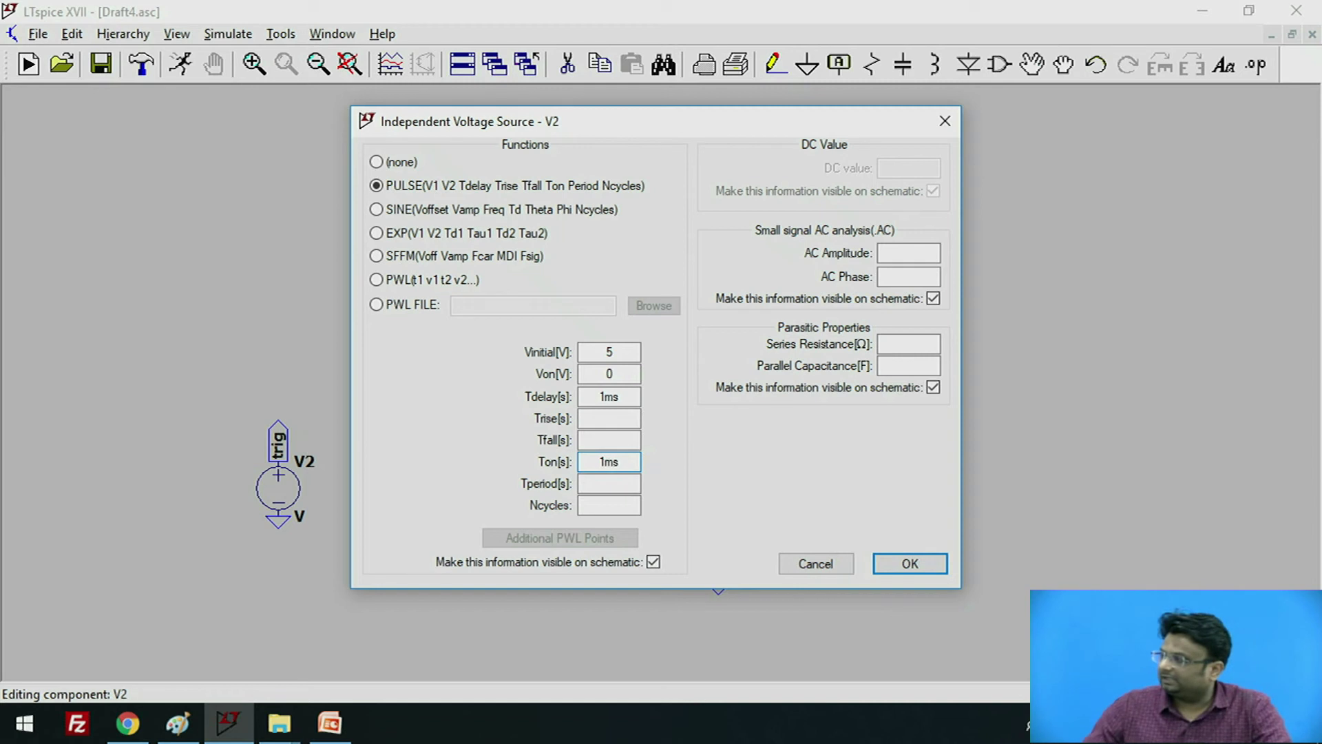
left_click(617, 484)
type("1s")
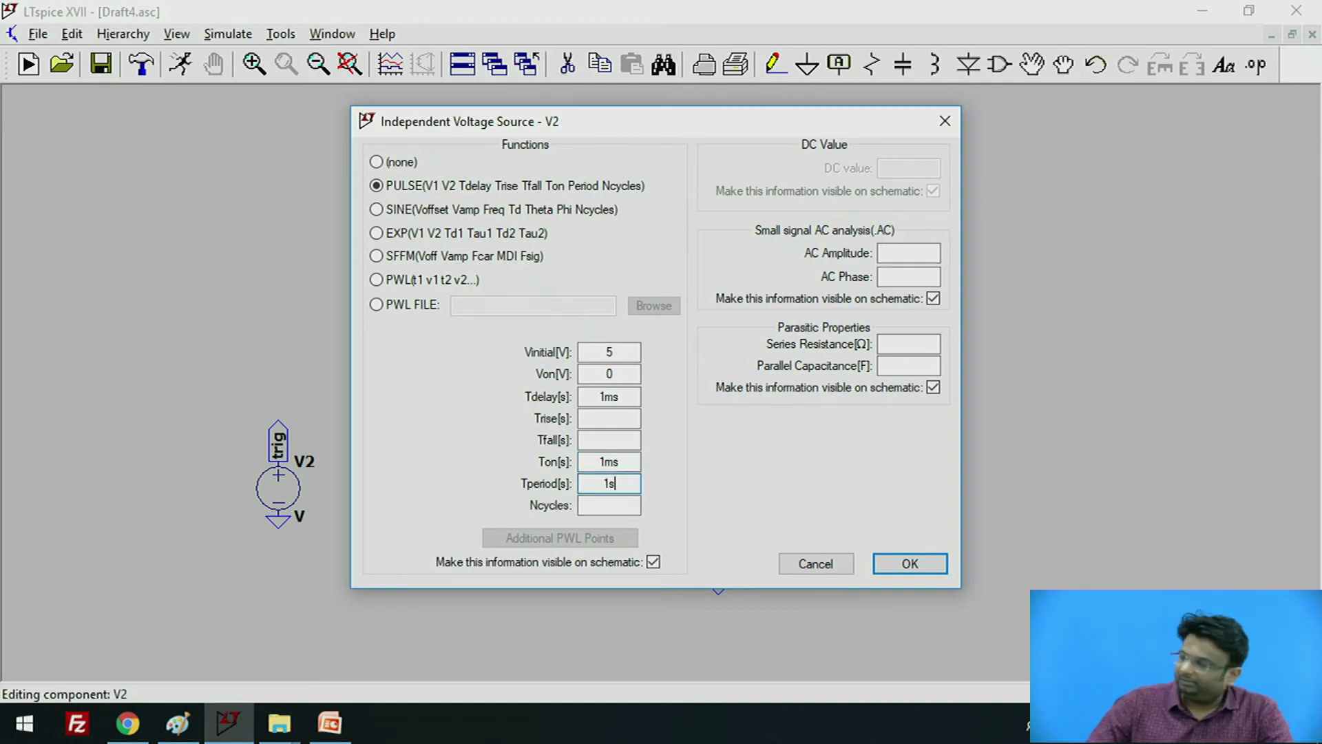
key("Tab")
type("0")
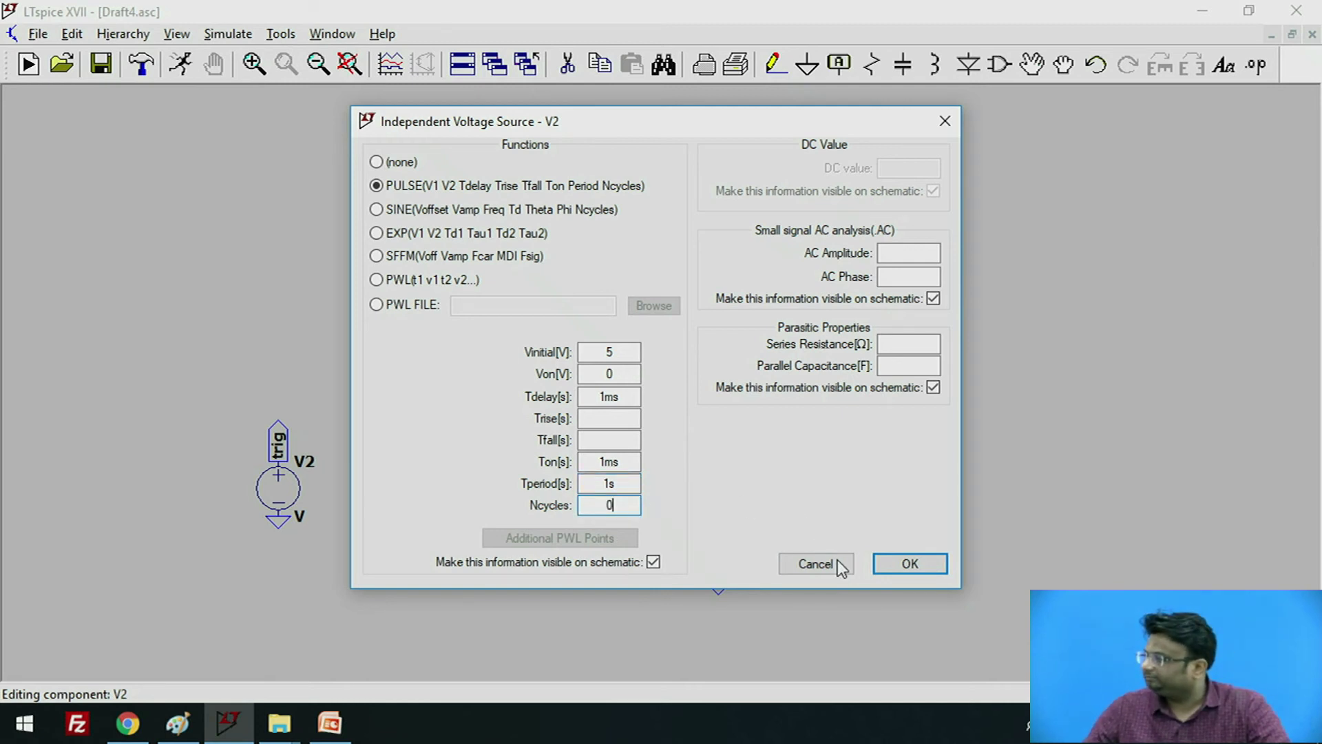
left_click(899, 565)
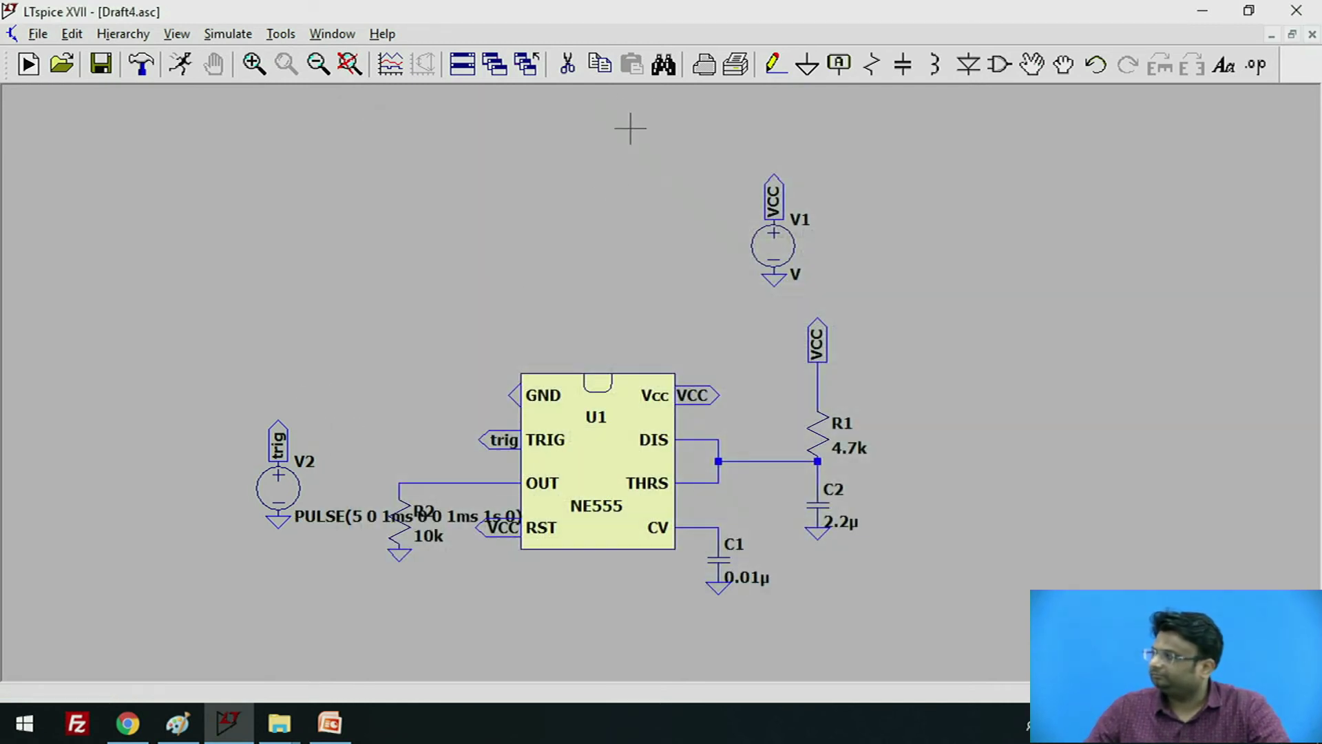
- Move V2's PULSE label above the NE555 chip
left_click(1032, 64)
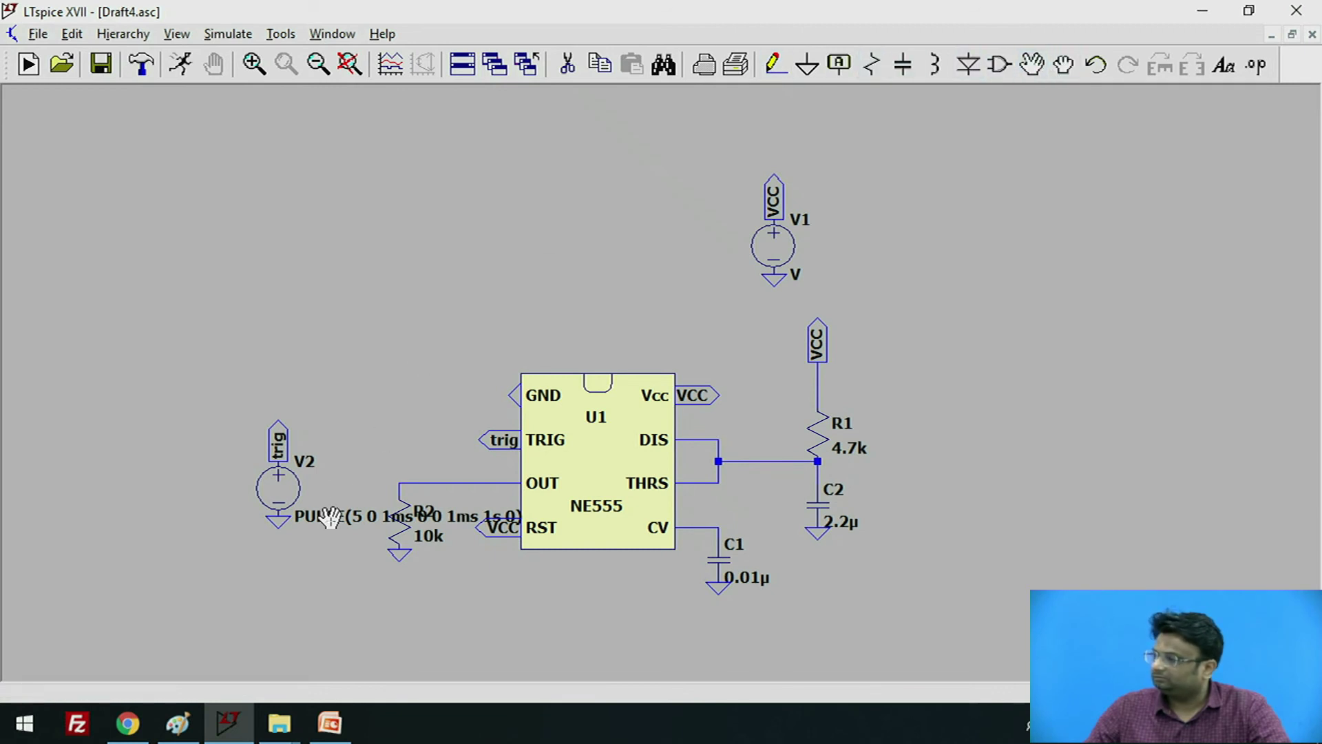
left_click(333, 516)
left_click(260, 379)
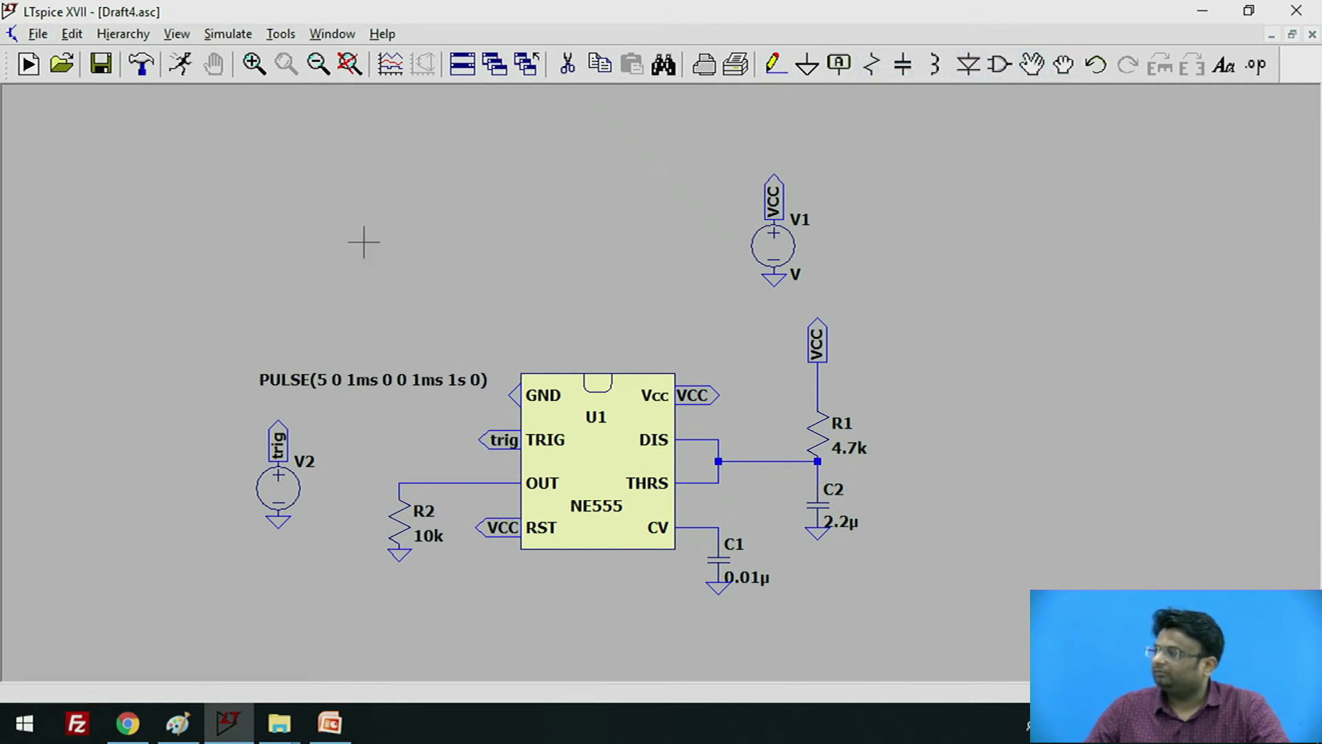
- Add a .tran 100ms transient simulation directive above the pulse label
left_click(227, 34)
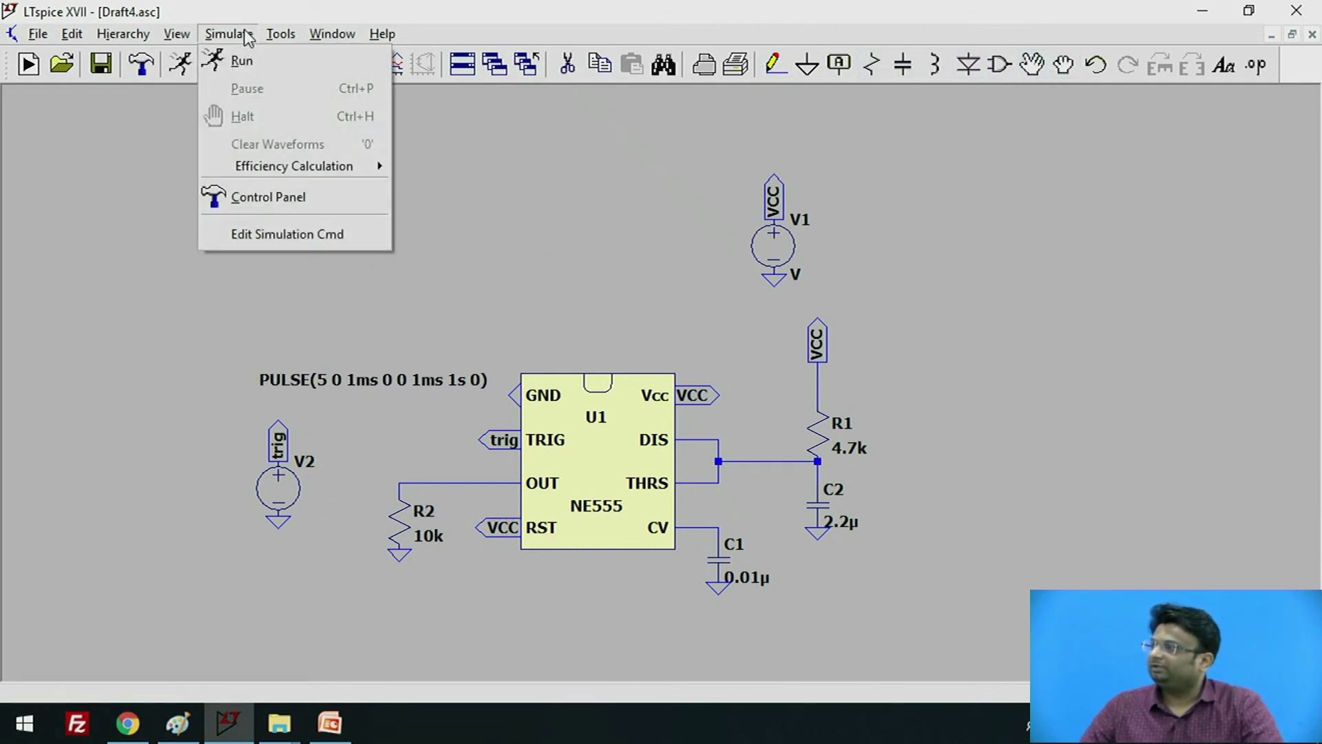
left_click(308, 233)
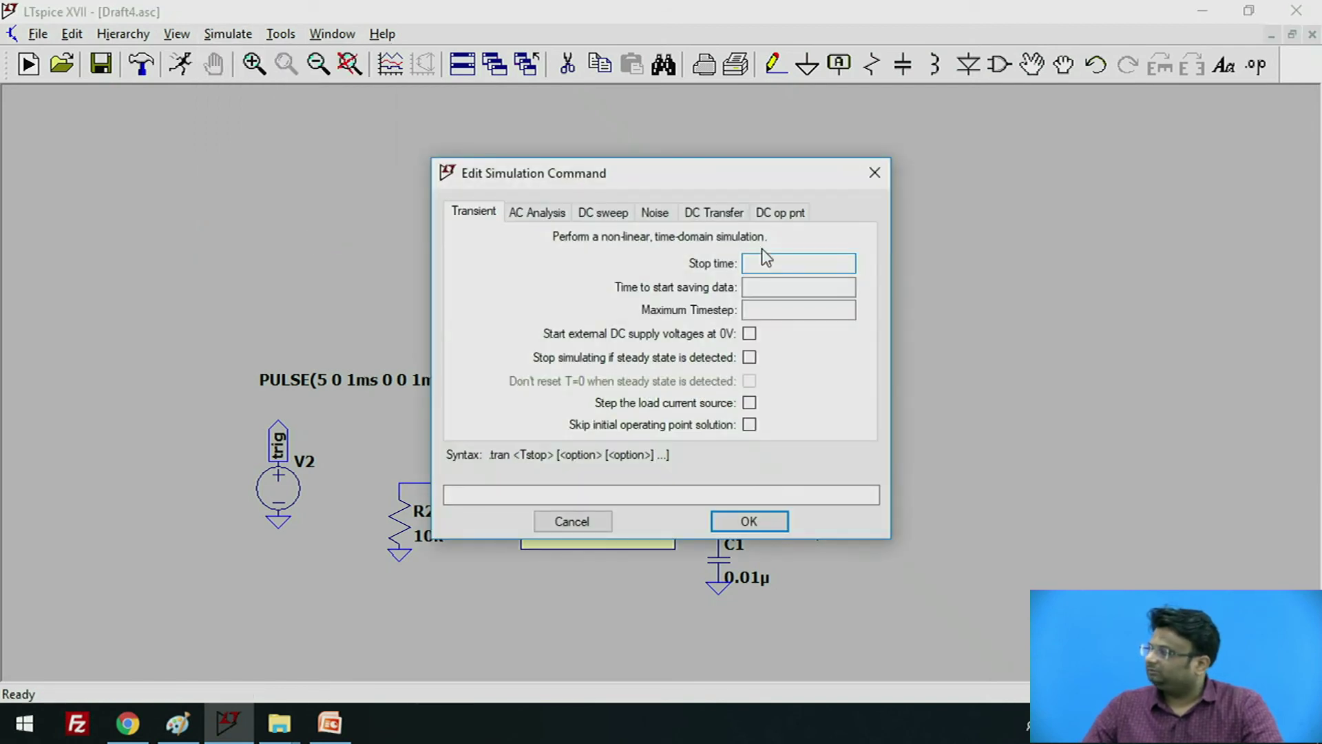
type("100")
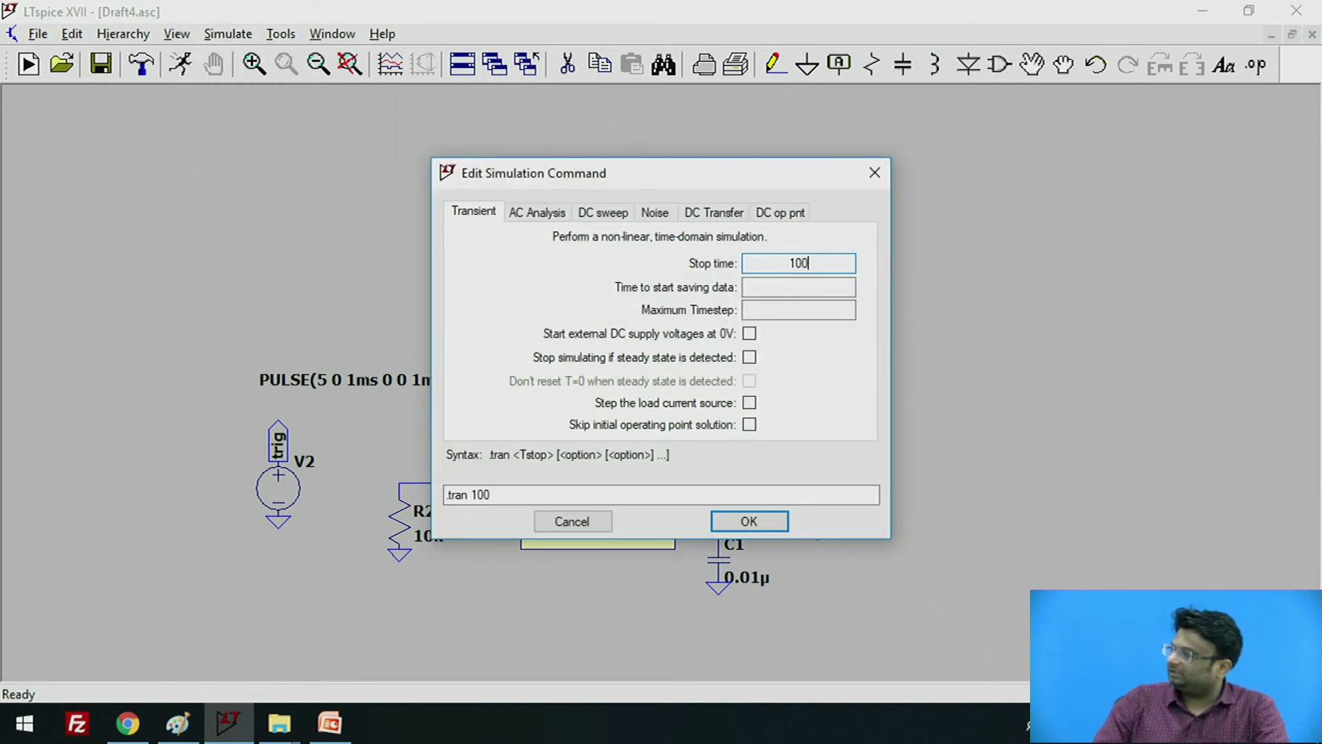
type("ms")
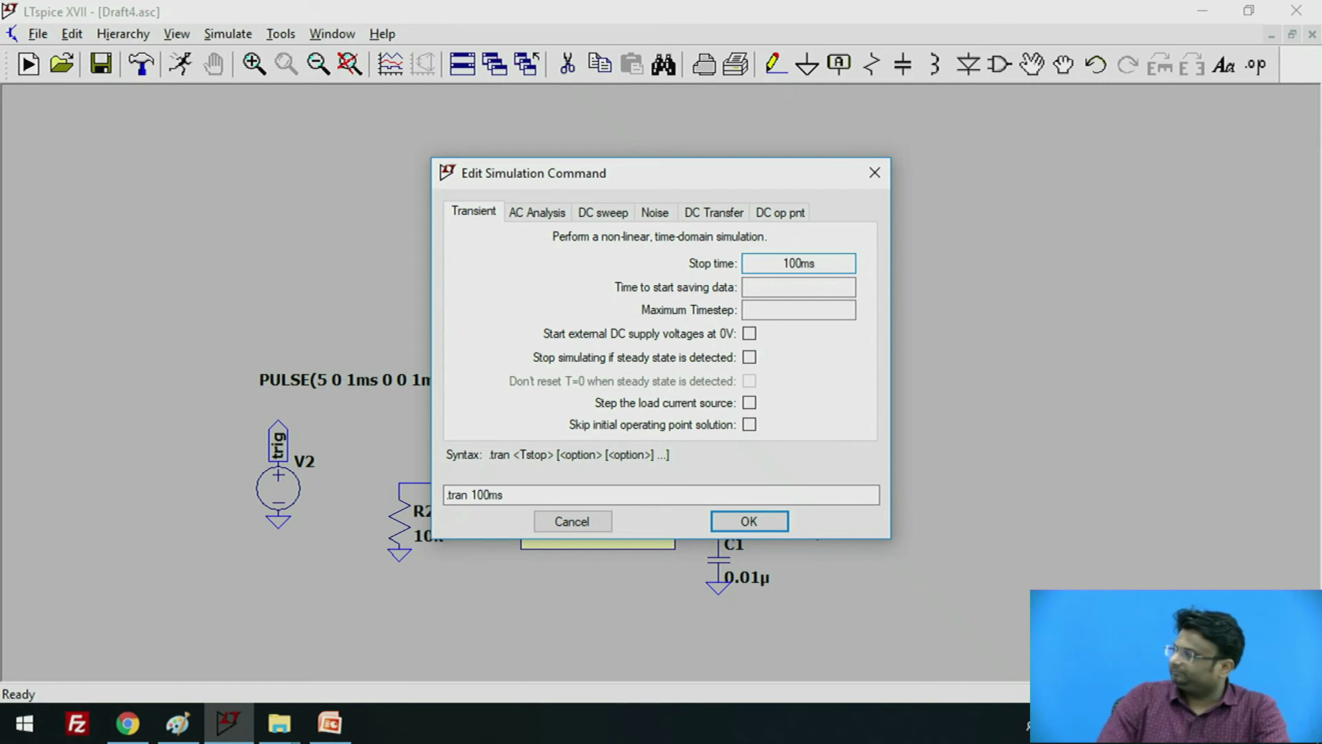
key("Return")
left_click(273, 345)
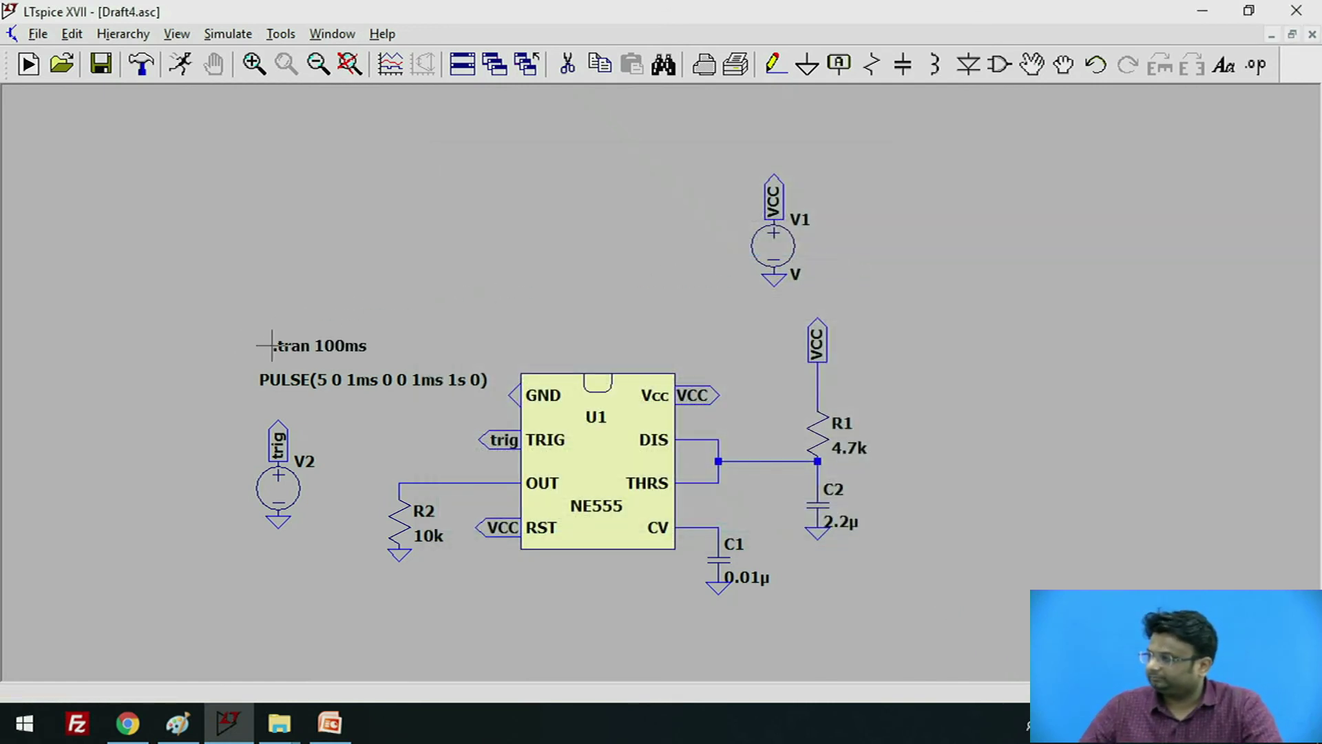
- Set supply V1's value to 5v
right_click(788, 246)
type("5v")
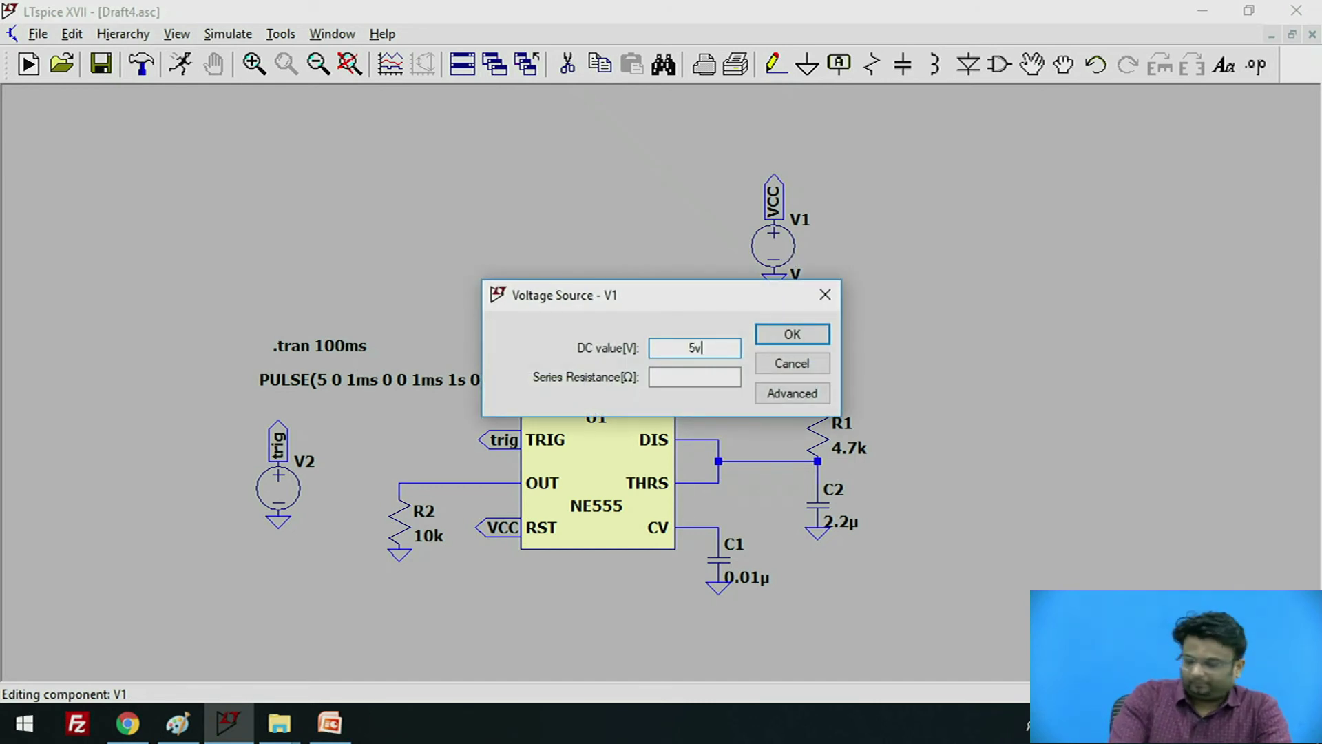
key("Return")
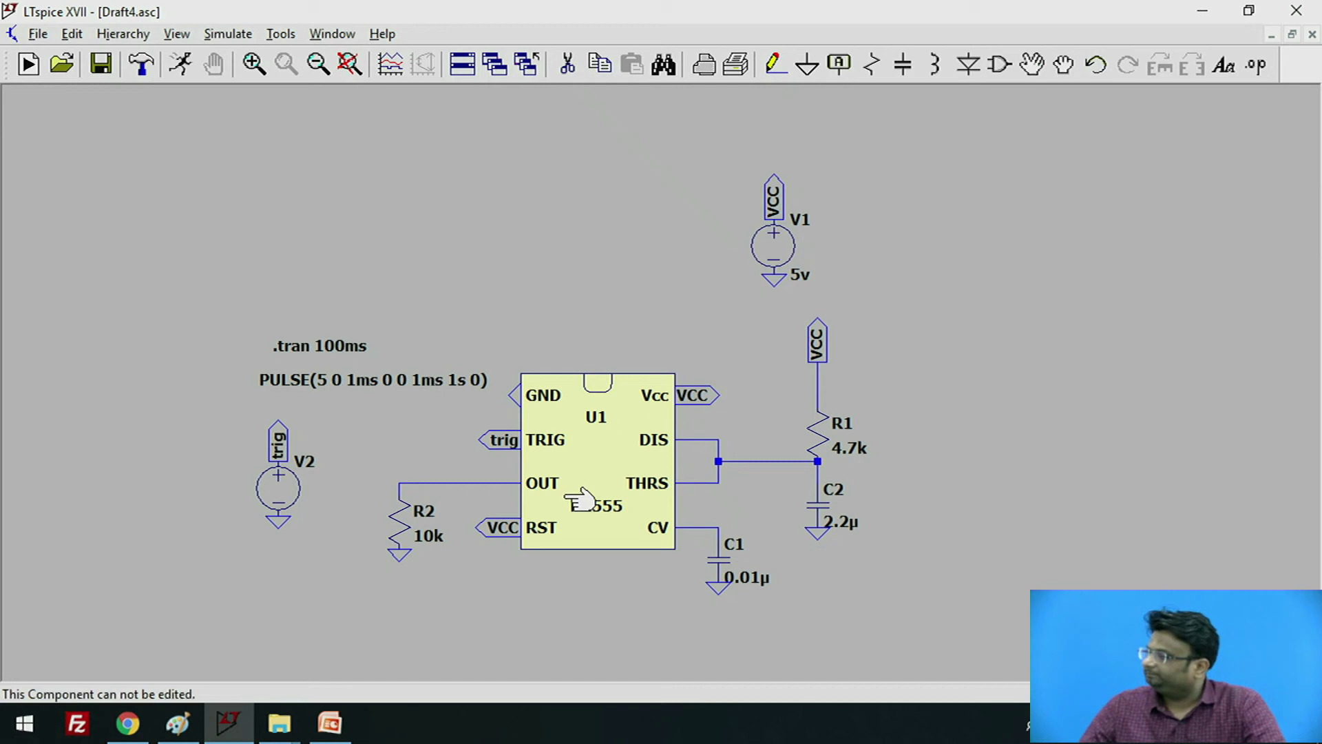
scroll(550, 573, "up", 1)
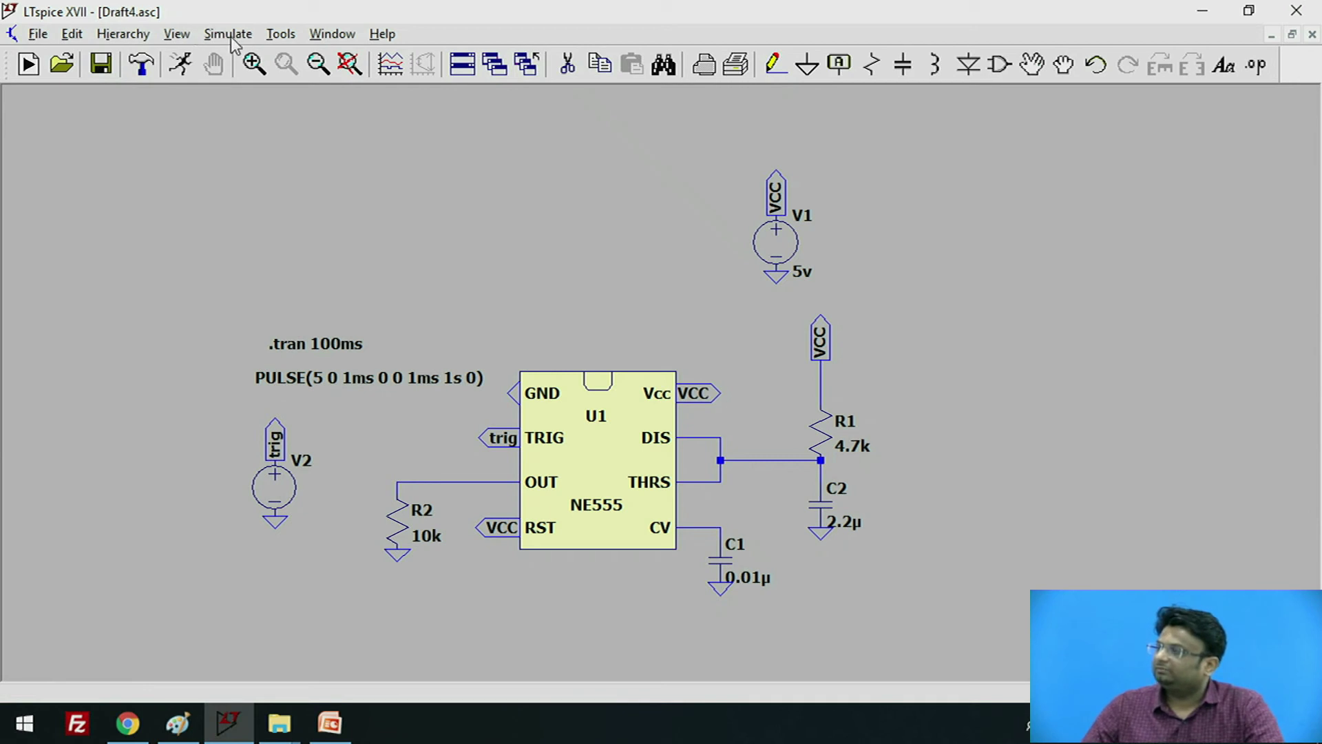
- Run the transient simulation from the Simulate menu
left_click(230, 36)
left_click(228, 54)
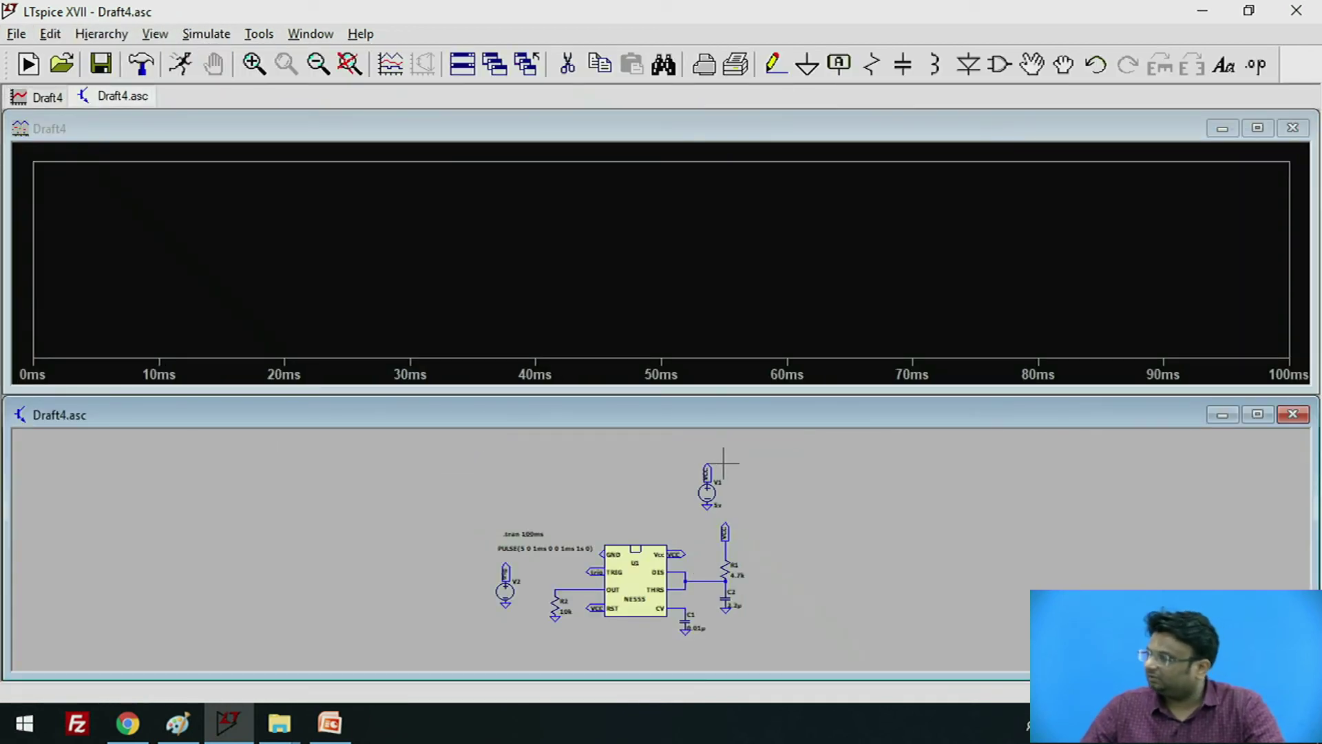
scroll(772, 604, "up", 1)
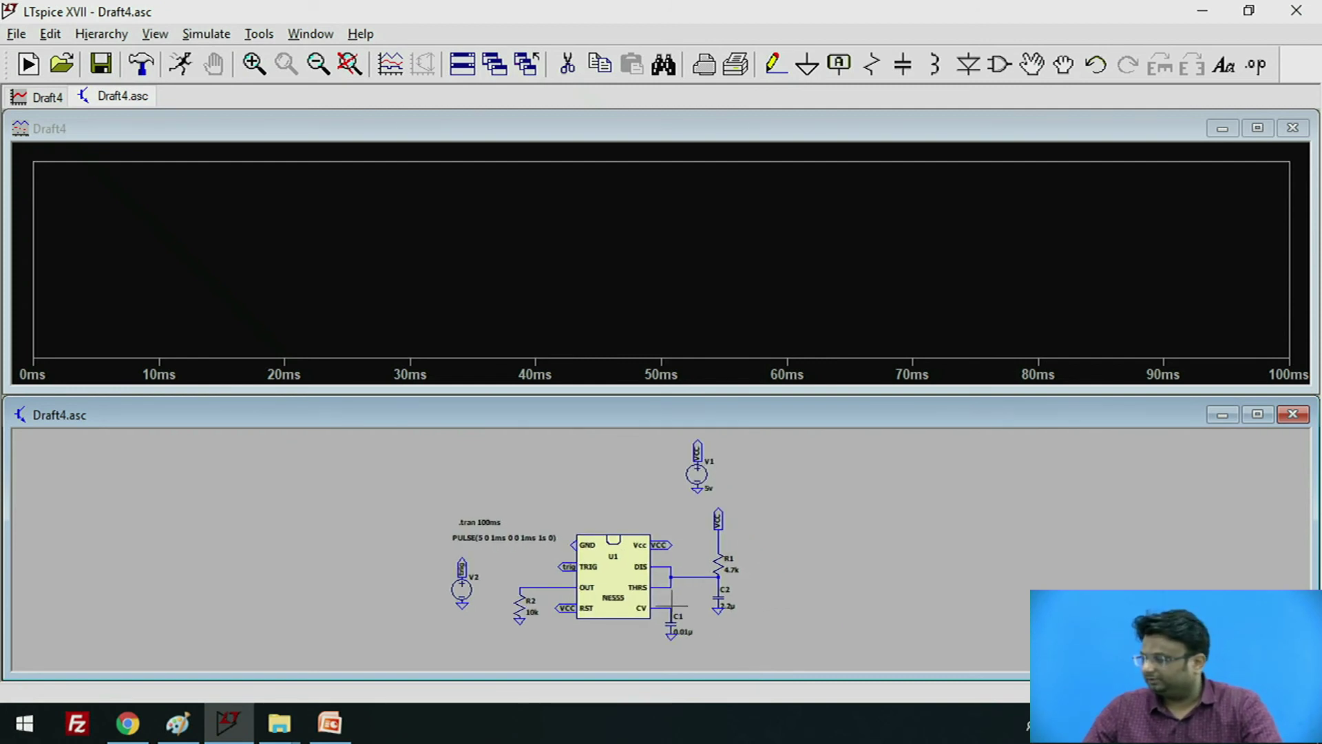
- Probe the trig node, R1/C2 node and OUT wire to plot V(trig), V(n001) and V(n002)
left_click(461, 570)
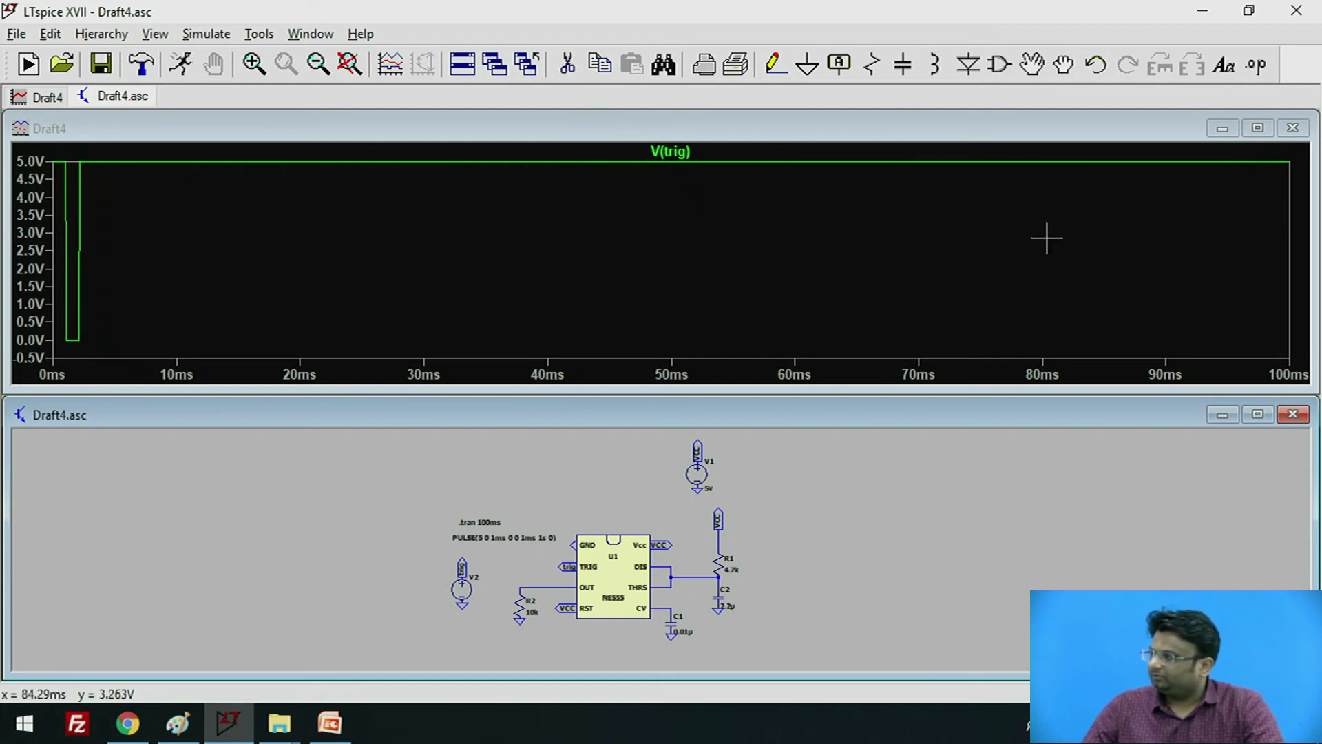
left_click(695, 573)
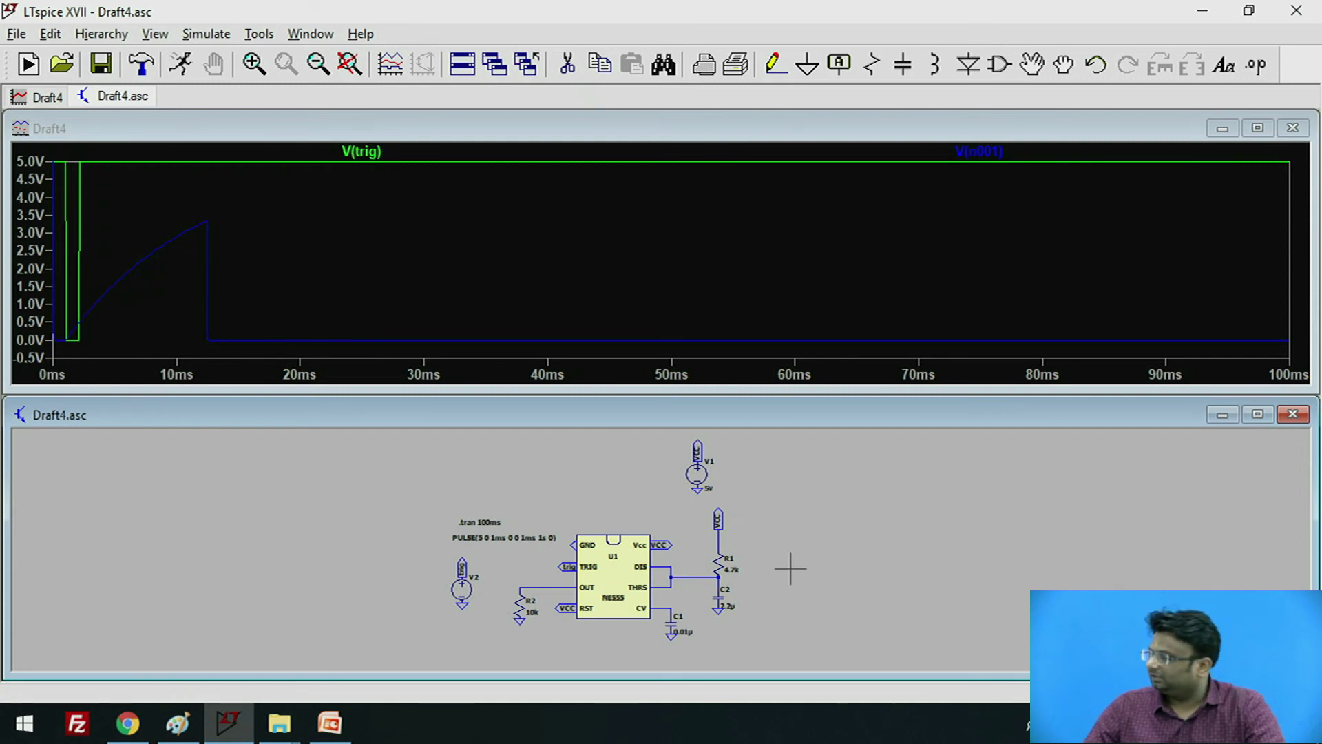
left_click(541, 586)
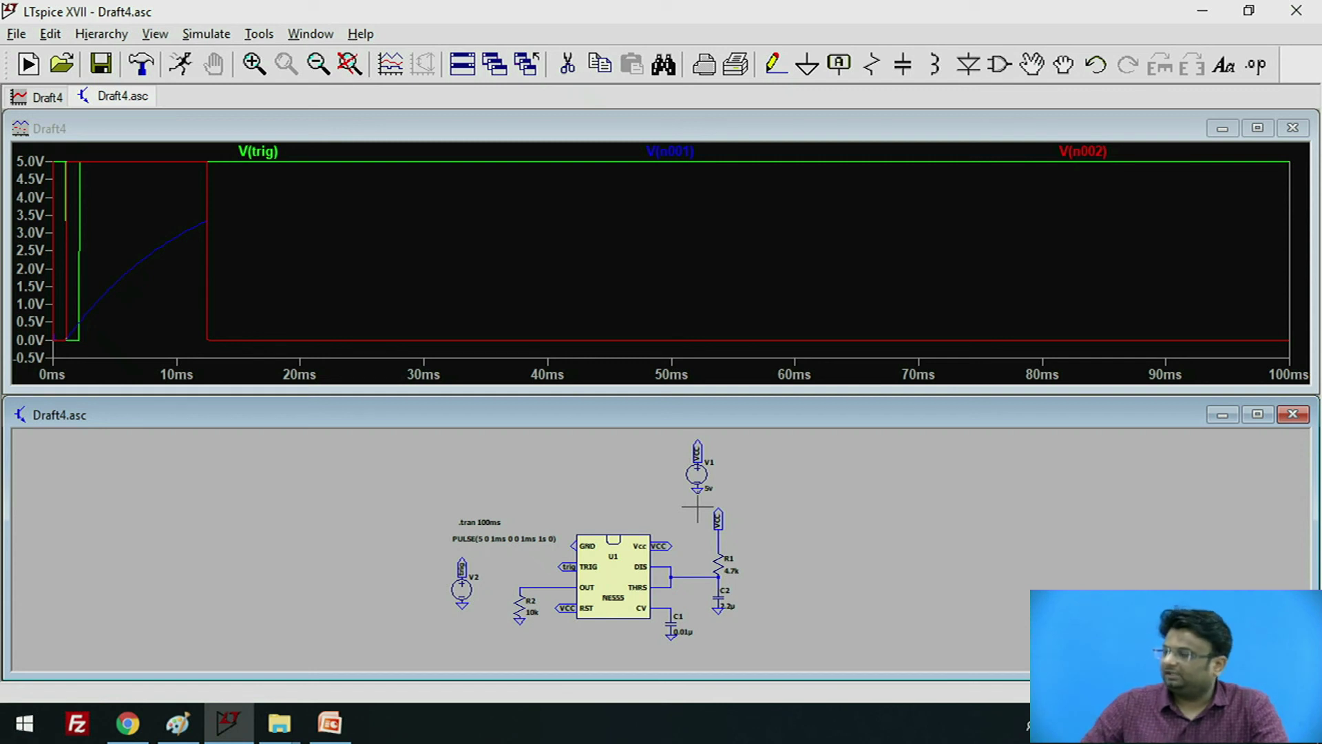
scroll(698, 506, "up", 1)
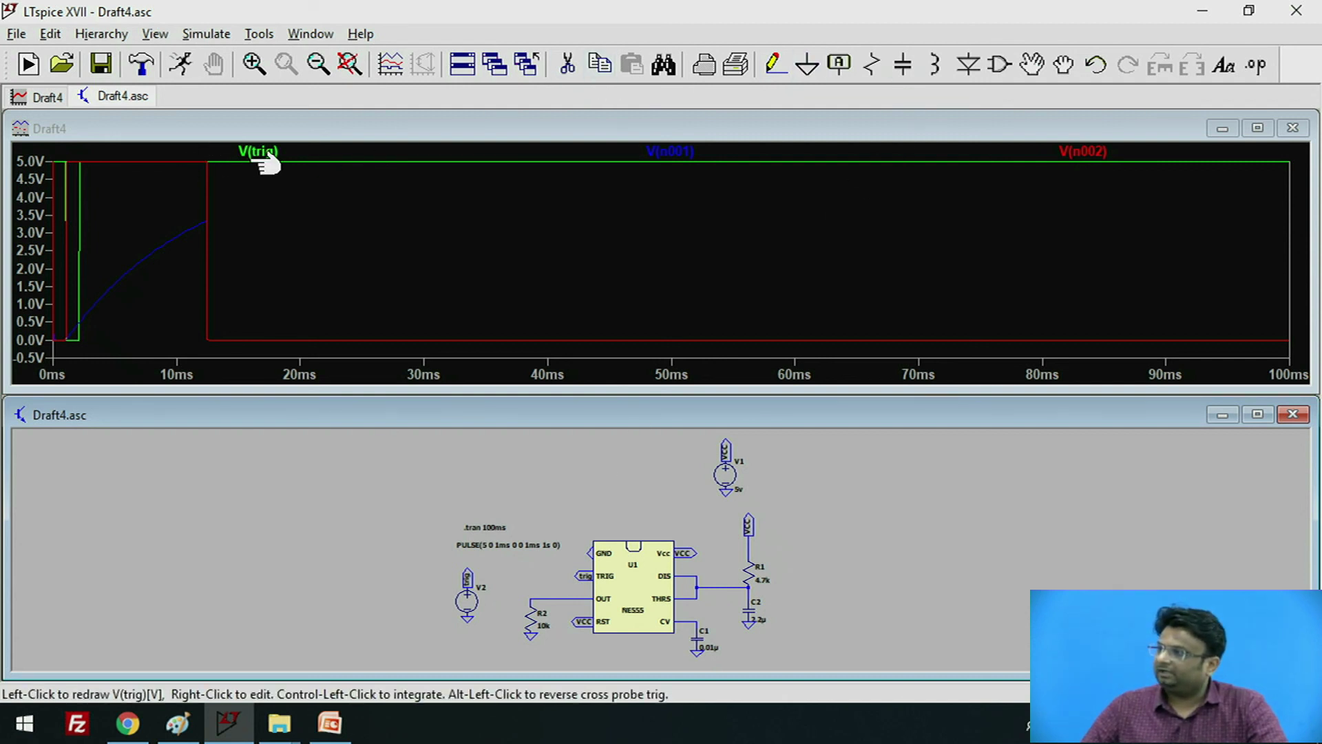
- Attach Cursor 1 to V(n002), drag it to the falling edge, read 12.364ms, then close the readout
left_click(201, 162)
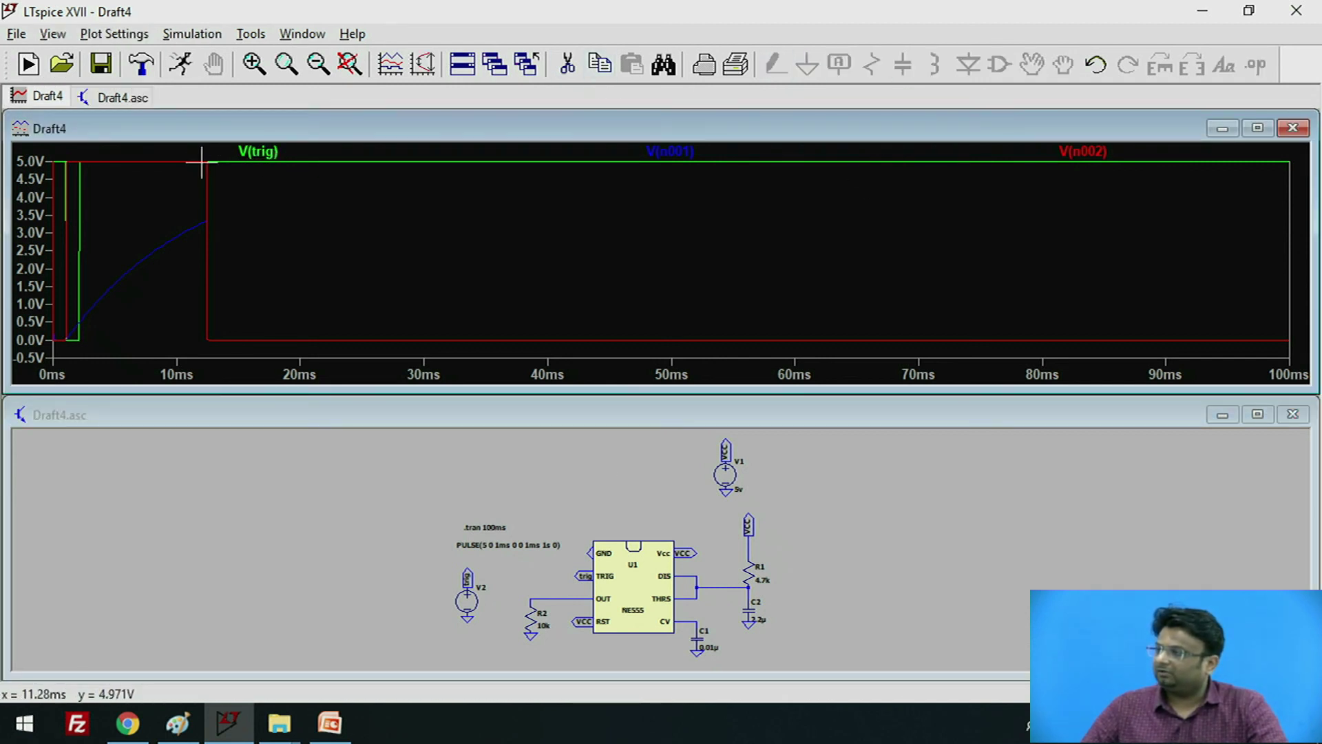
left_click(1094, 150)
left_click_drag(672, 230, 66, 210)
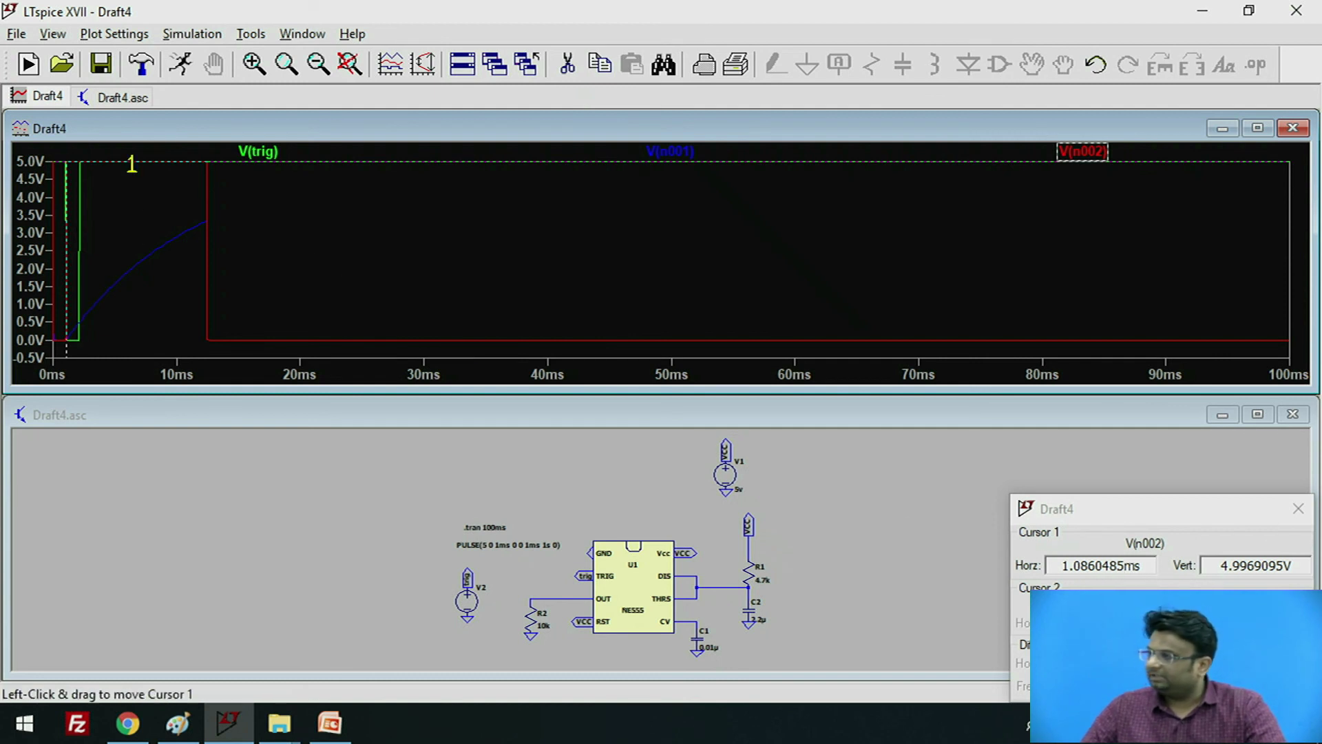
left_click_drag(67, 200, 206, 200)
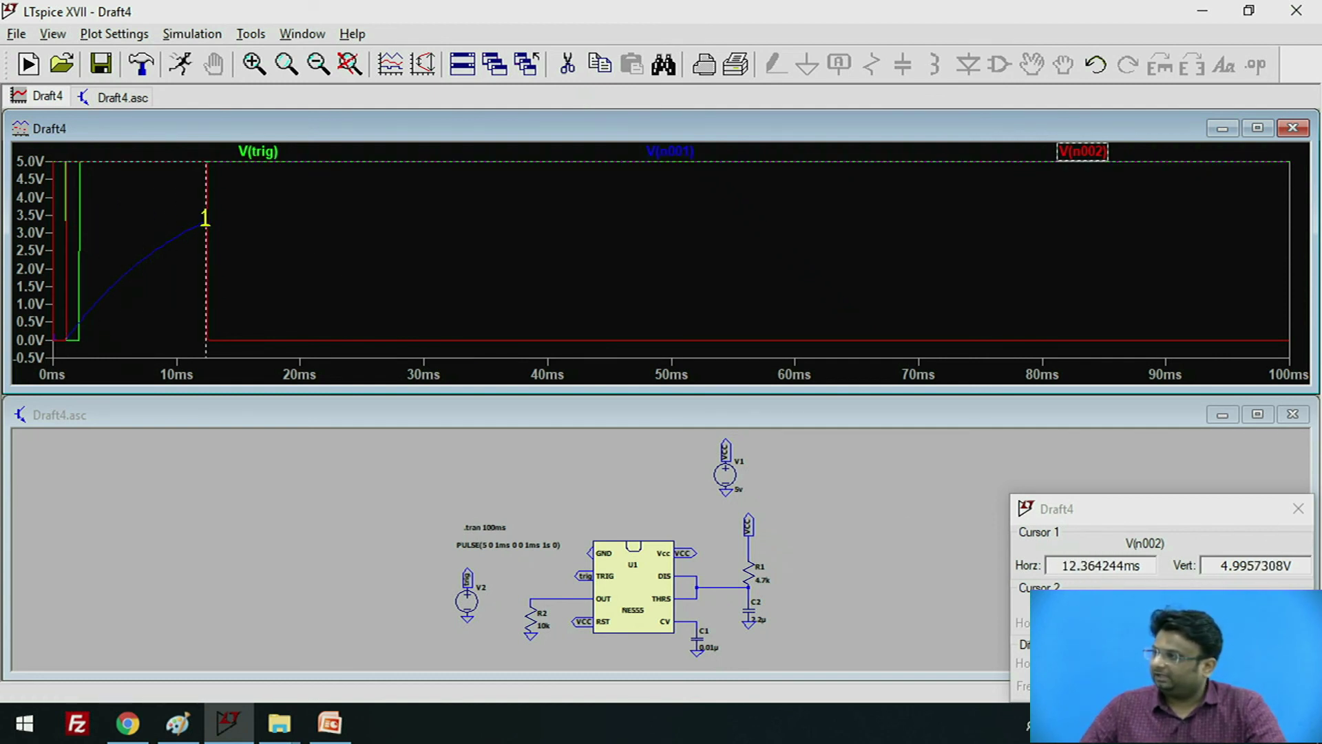
double_click(1069, 565)
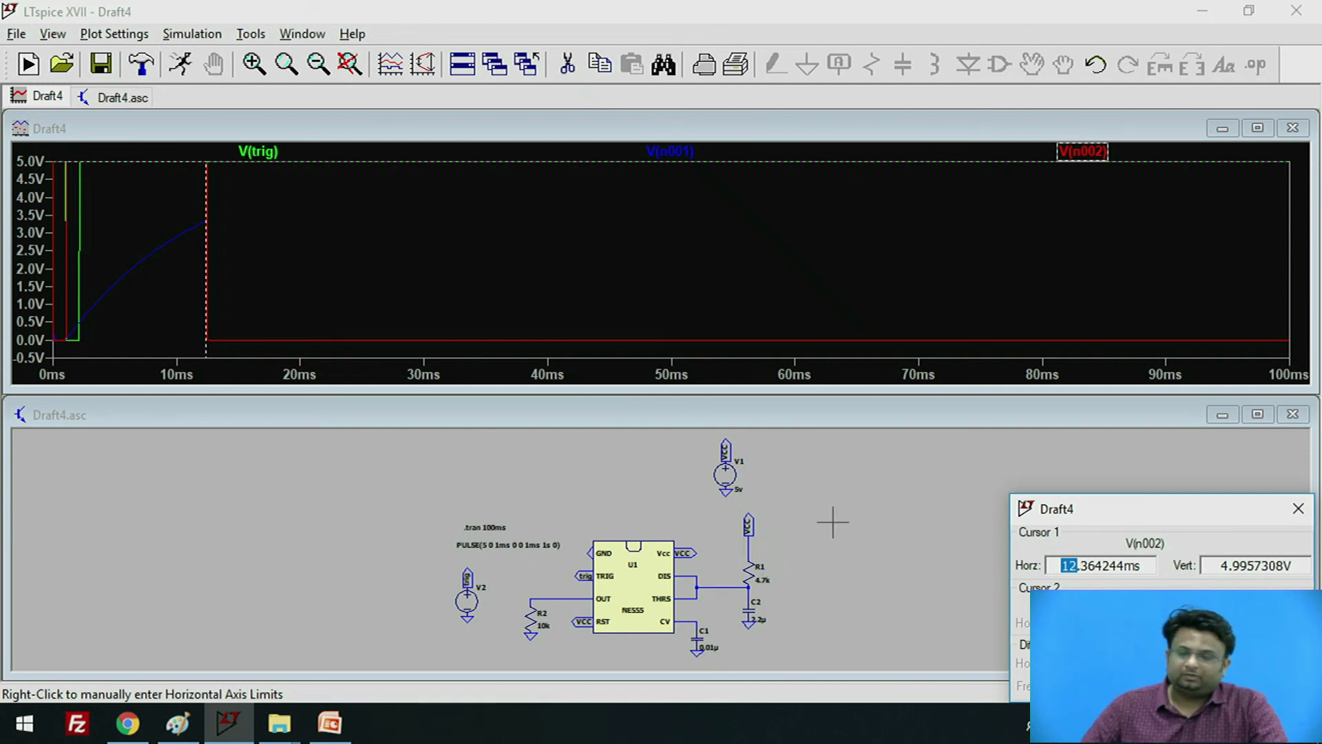
left_click(1298, 508)
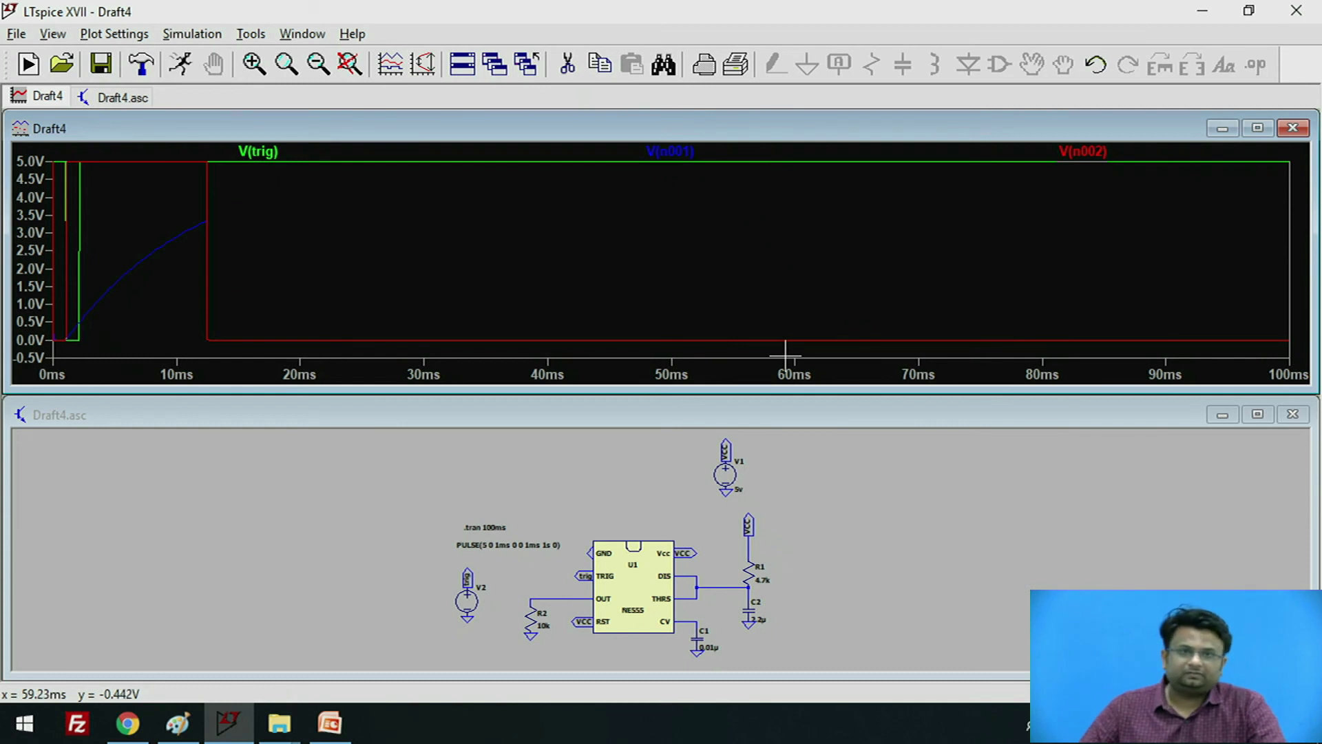